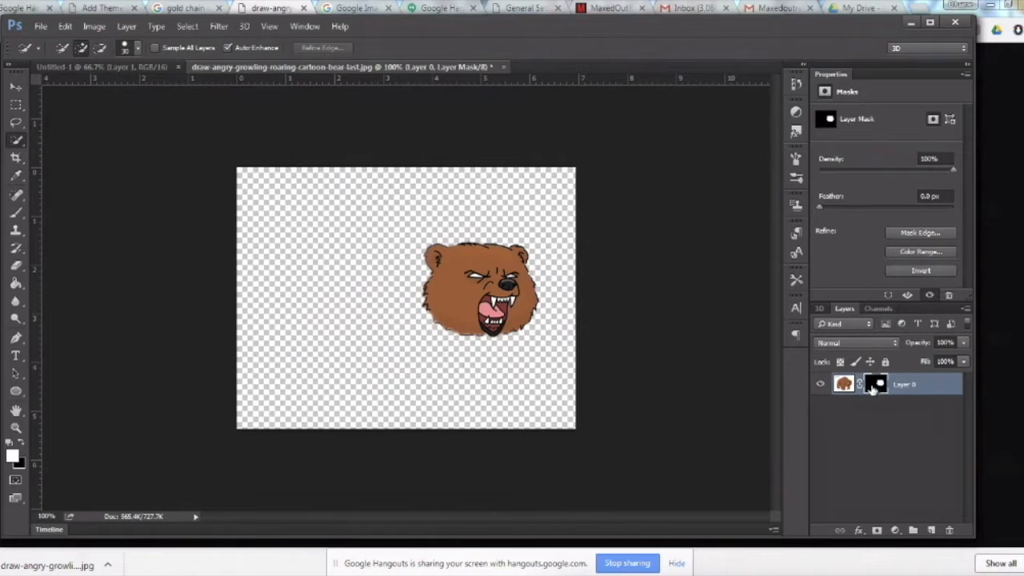
# - Paint white on the layer mask to restore the bear's chin, and move the bear head to the middle of the canvas
pyautogui.press('b')
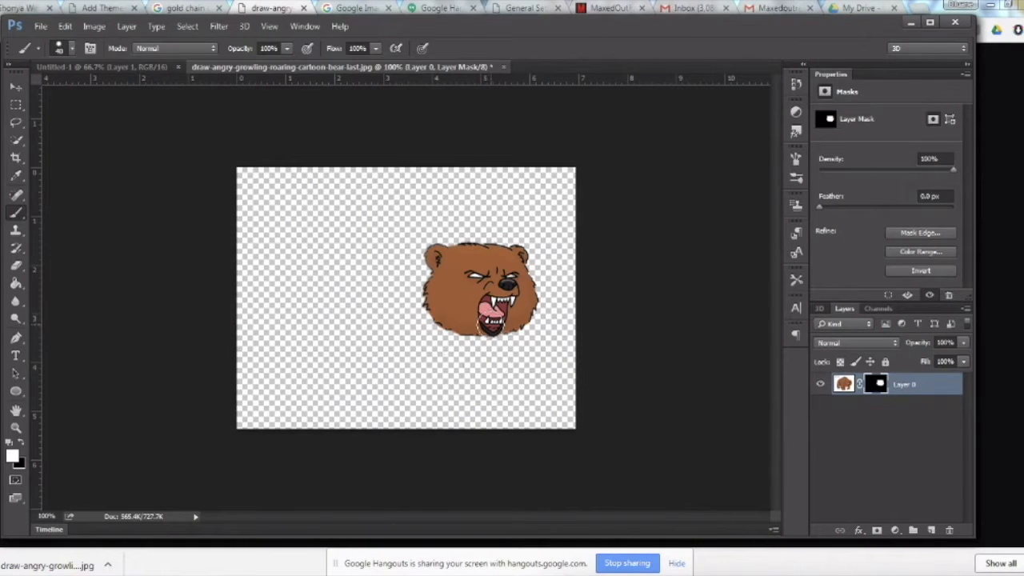
pyautogui.moveTo(484, 325); pyautogui.dragTo(511, 320)
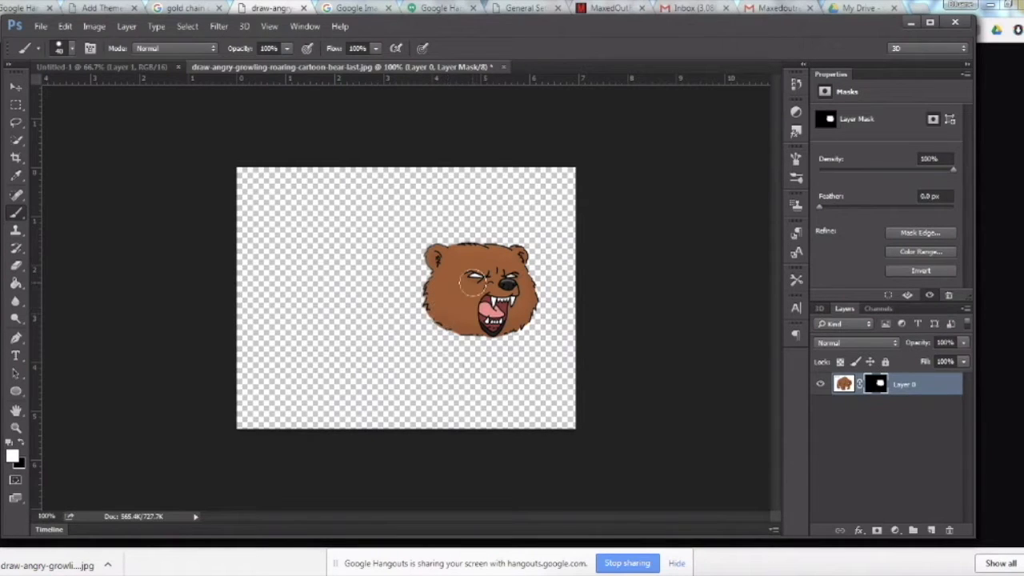
pyautogui.press('v')
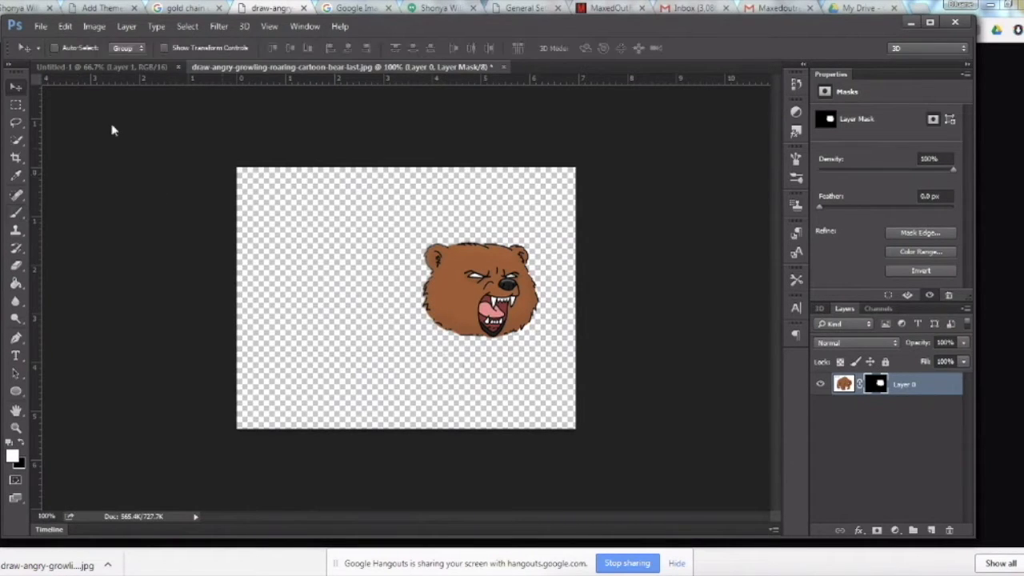
pyautogui.click(845, 384)
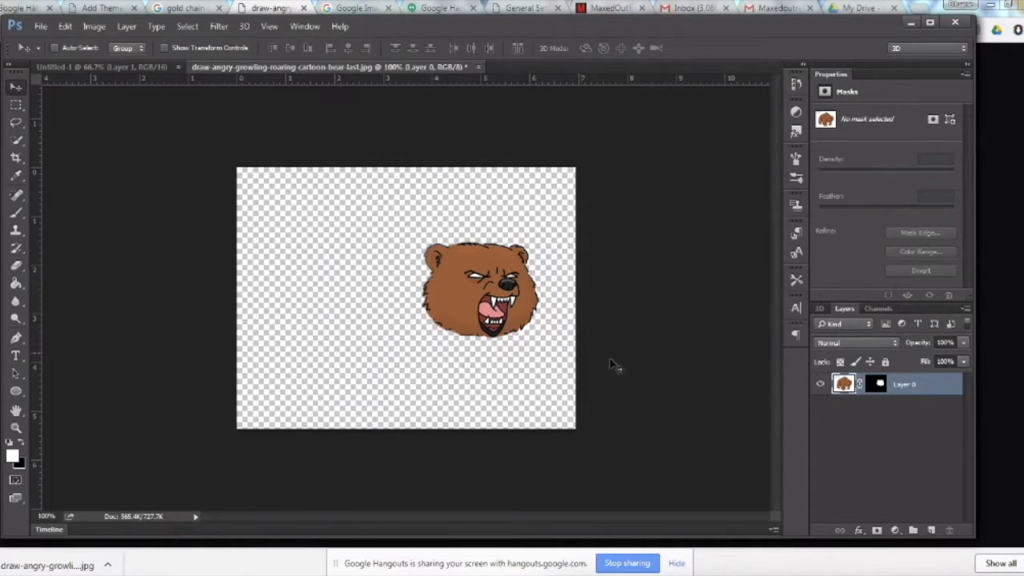
pyautogui.moveTo(468, 358); pyautogui.dragTo(400, 360)
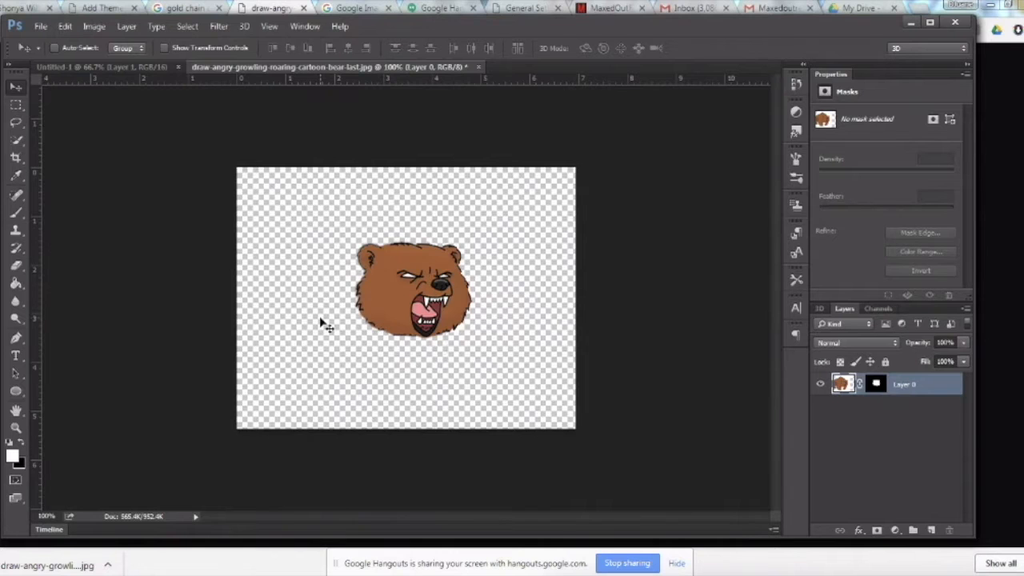
# - Set the foreground colour to the red e35943
pyautogui.hotkey('ctrl', '+')
pyautogui.hotkey('ctrl', '+')
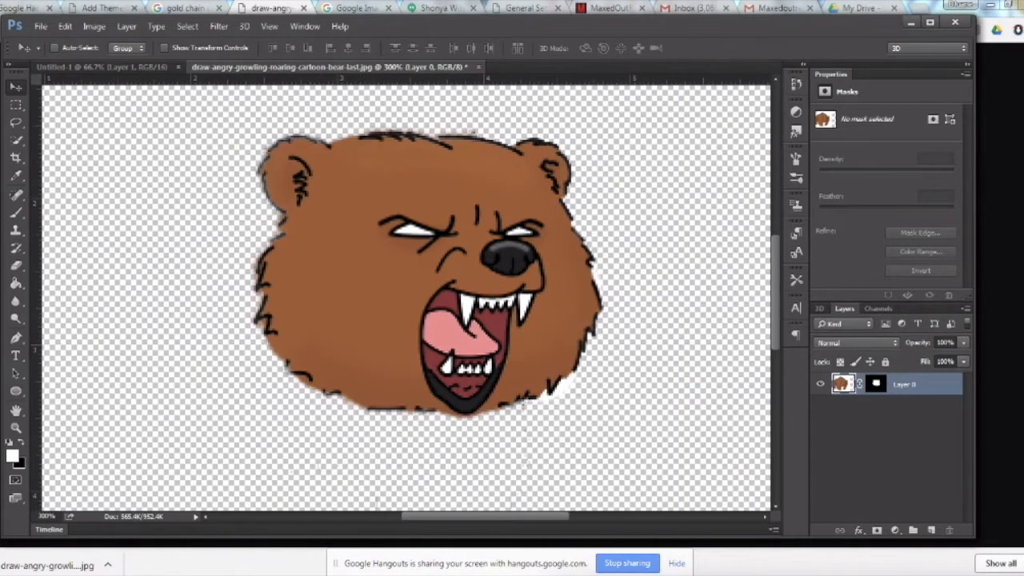
pyautogui.click(13, 457)
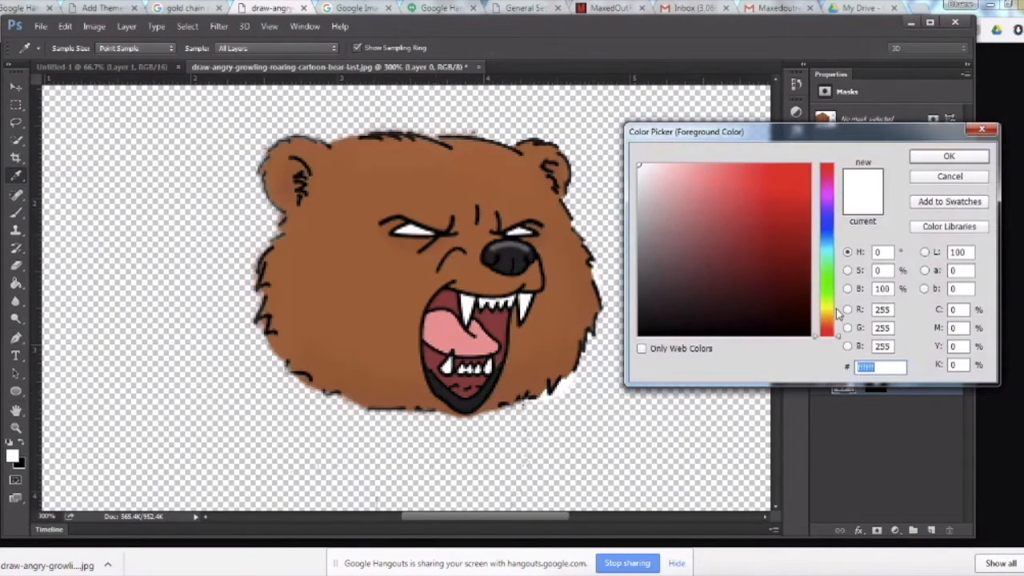
pyautogui.moveTo(837, 310); pyautogui.dragTo(830, 303)
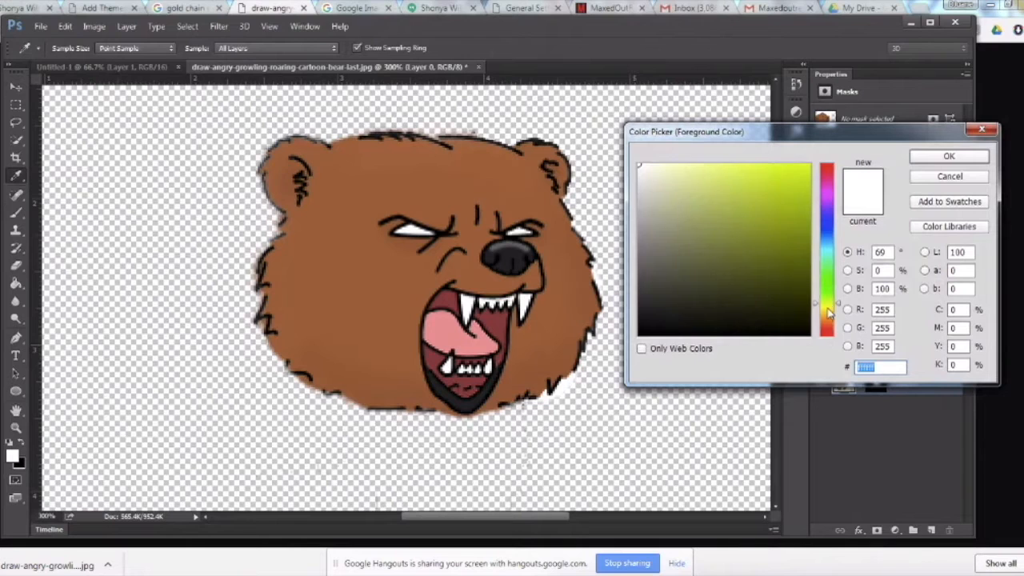
pyautogui.moveTo(829, 317); pyautogui.dragTo(832, 332)
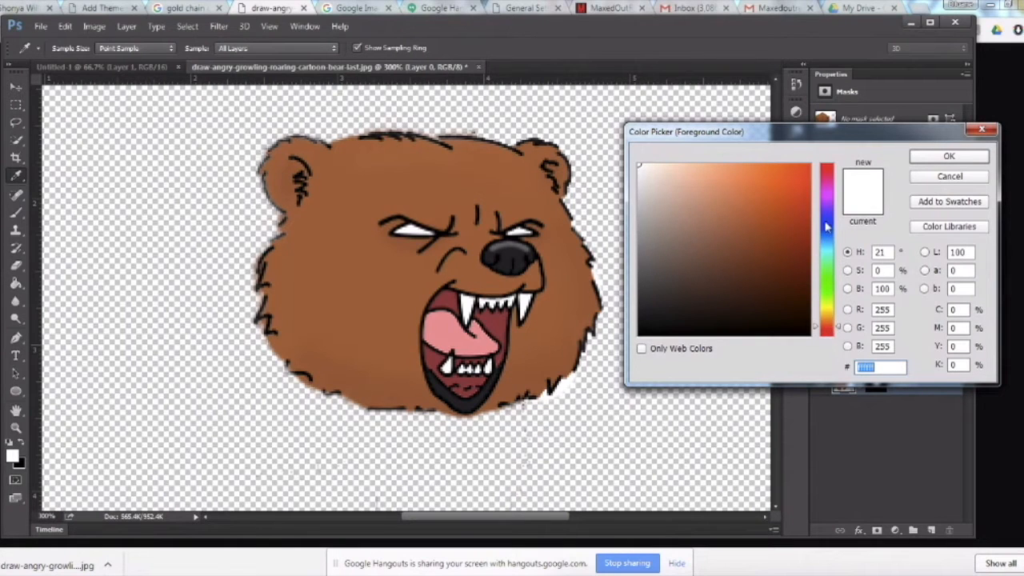
pyautogui.click(810, 170)
pyautogui.click(809, 165)
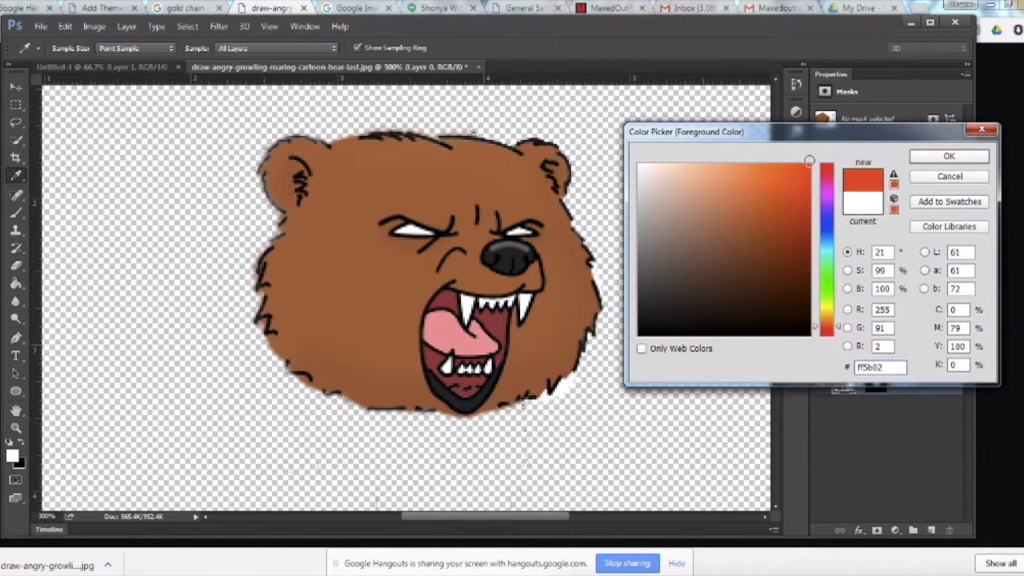
pyautogui.click(827, 338)
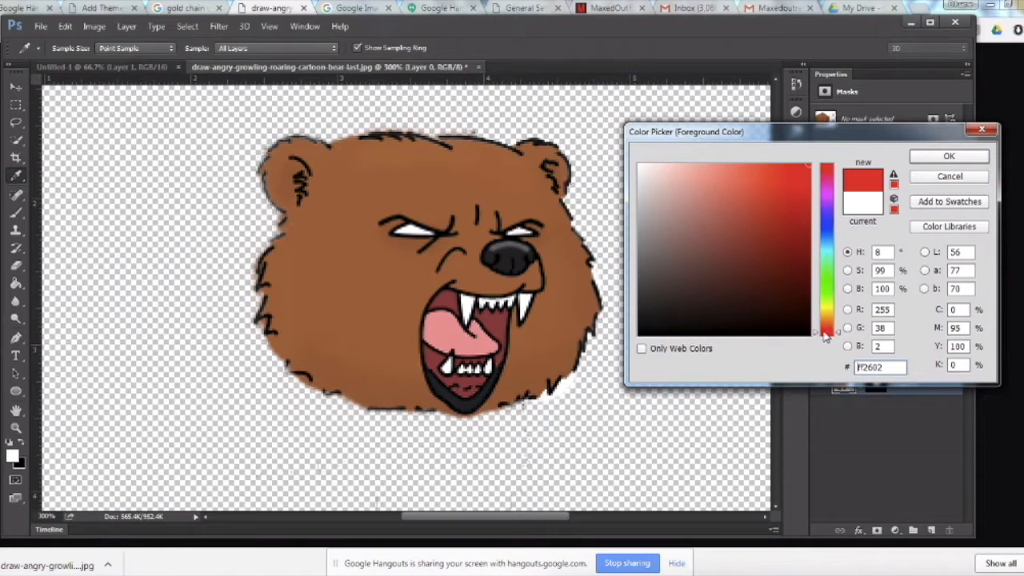
pyautogui.click(732, 178)
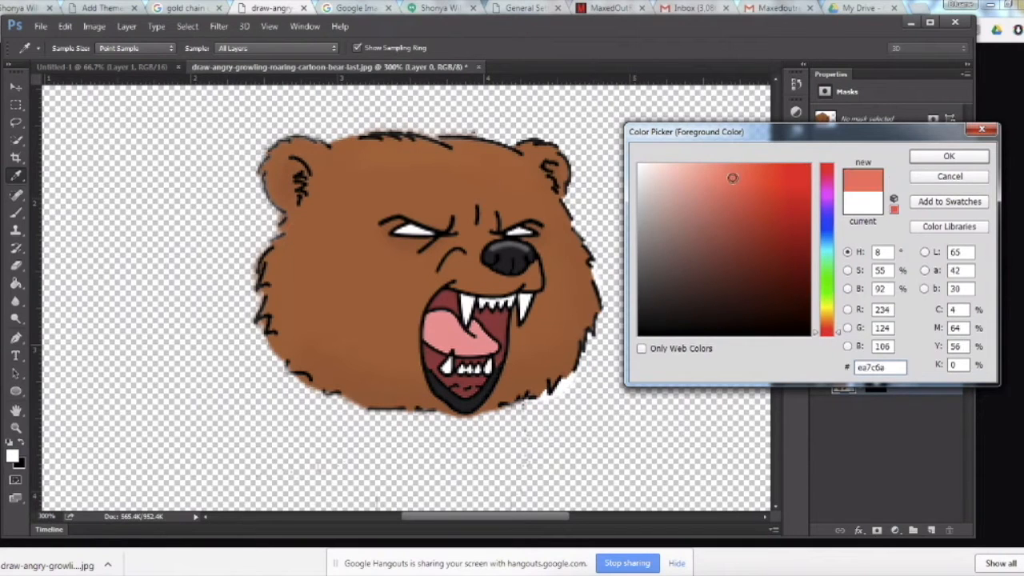
pyautogui.moveTo(732, 177); pyautogui.dragTo(735, 174)
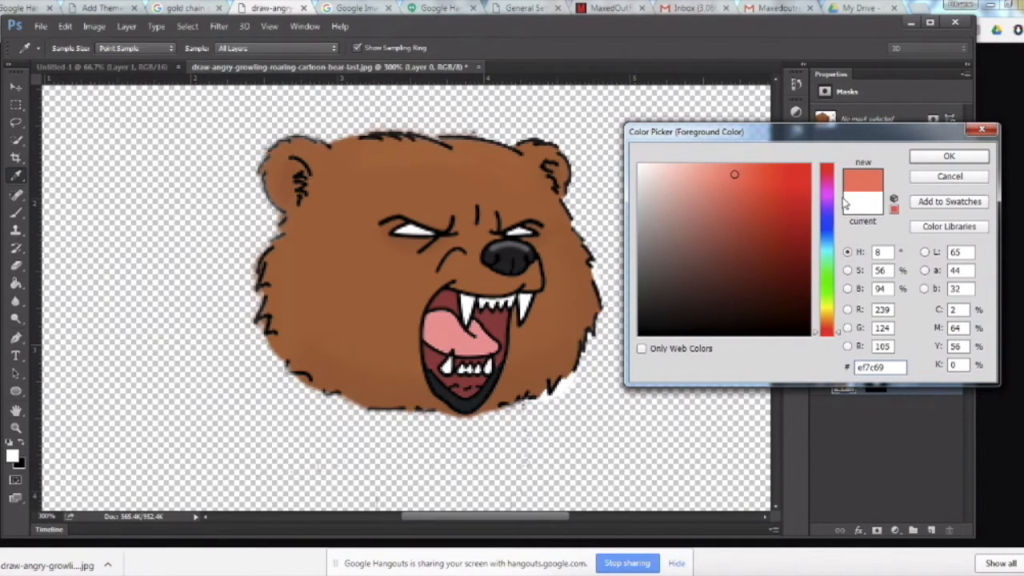
pyautogui.click(744, 176)
pyautogui.moveTo(745, 194); pyautogui.dragTo(760, 182)
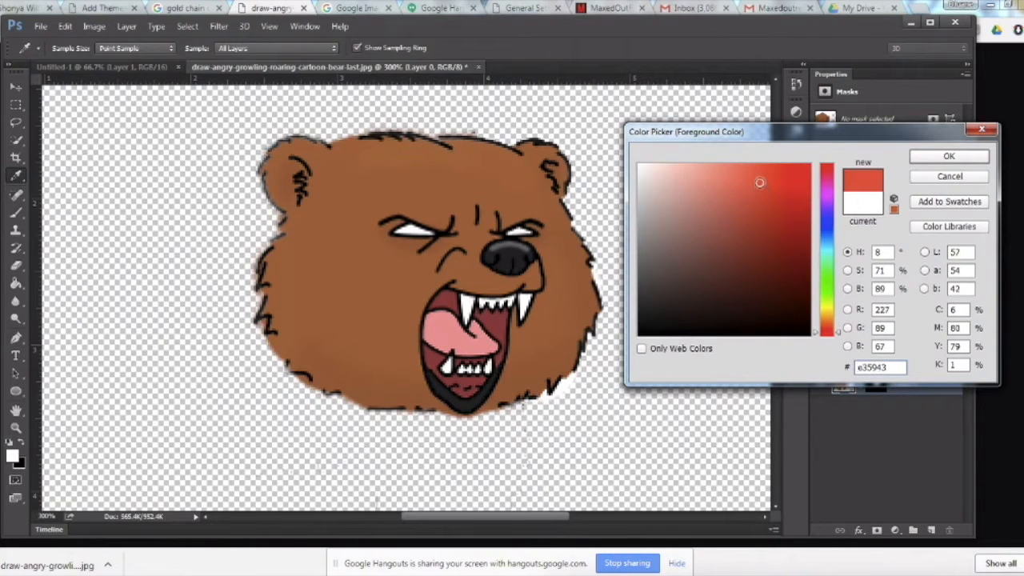
pyautogui.click(950, 158)
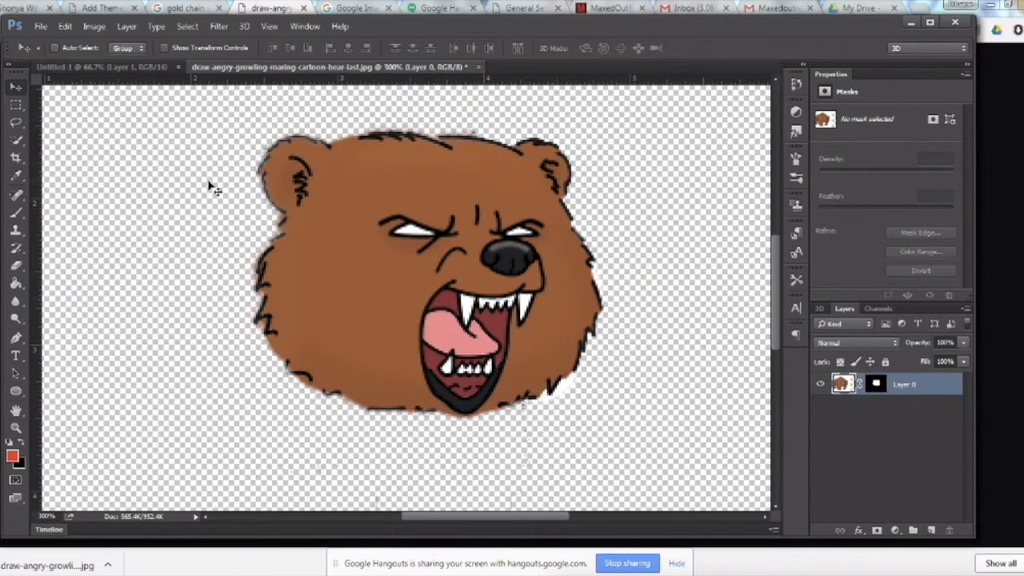
# - Select the white areas of both of the bear's eyes with a very small Quick Selection brush
pyautogui.click(18, 140)
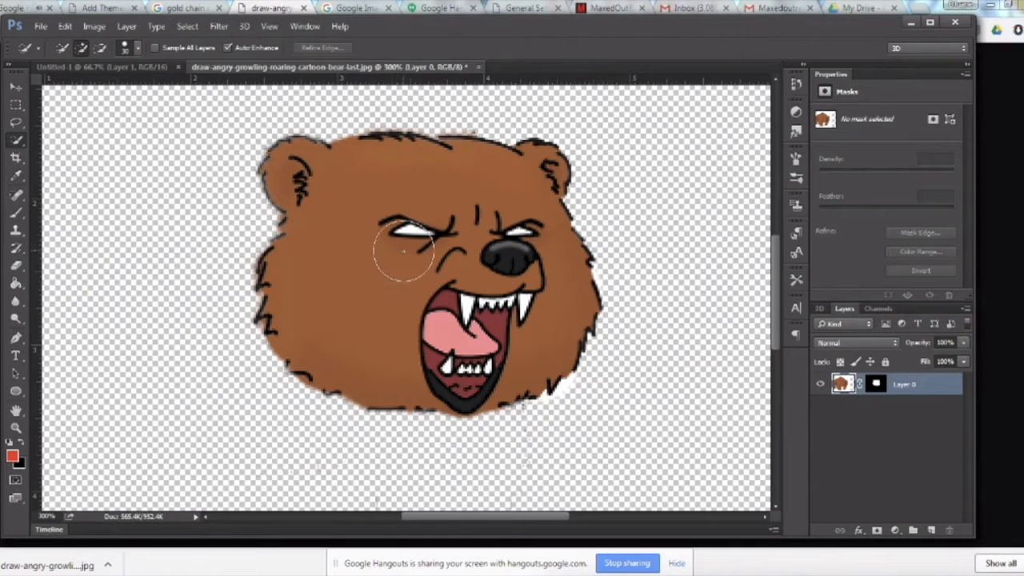
pyautogui.press('[')
pyautogui.press('[')
pyautogui.press('[')
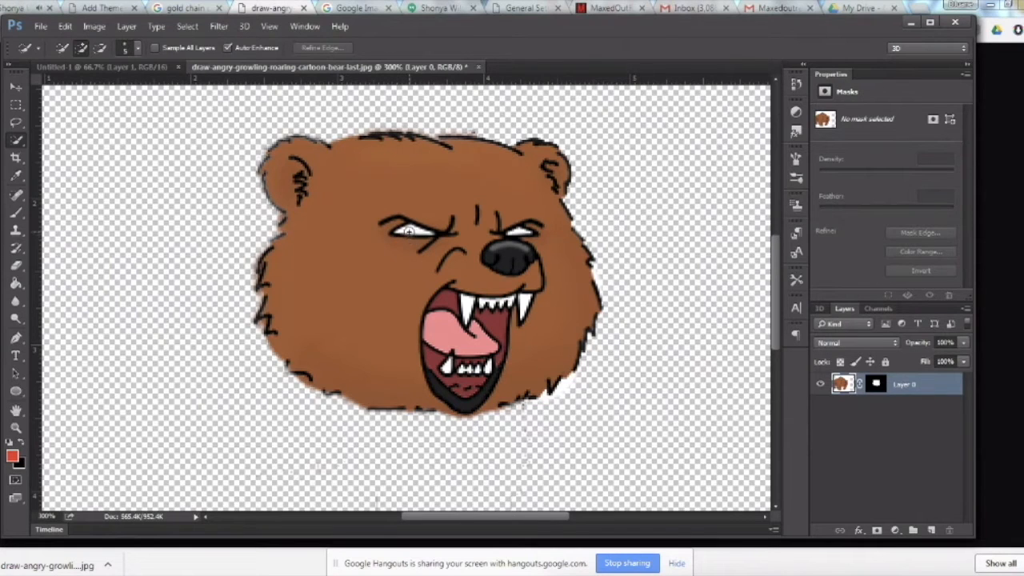
pyautogui.press('[')
pyautogui.click(410, 230)
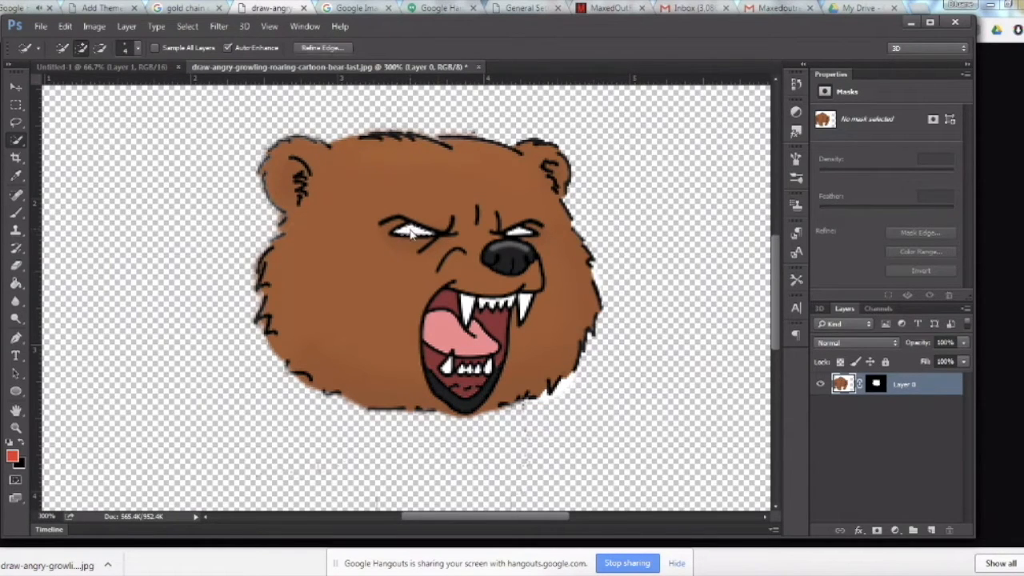
pyautogui.press('[')
# - Paint the selected eyes red with the Brush at 50% opacity and 54% flow
pyautogui.click(15, 212)
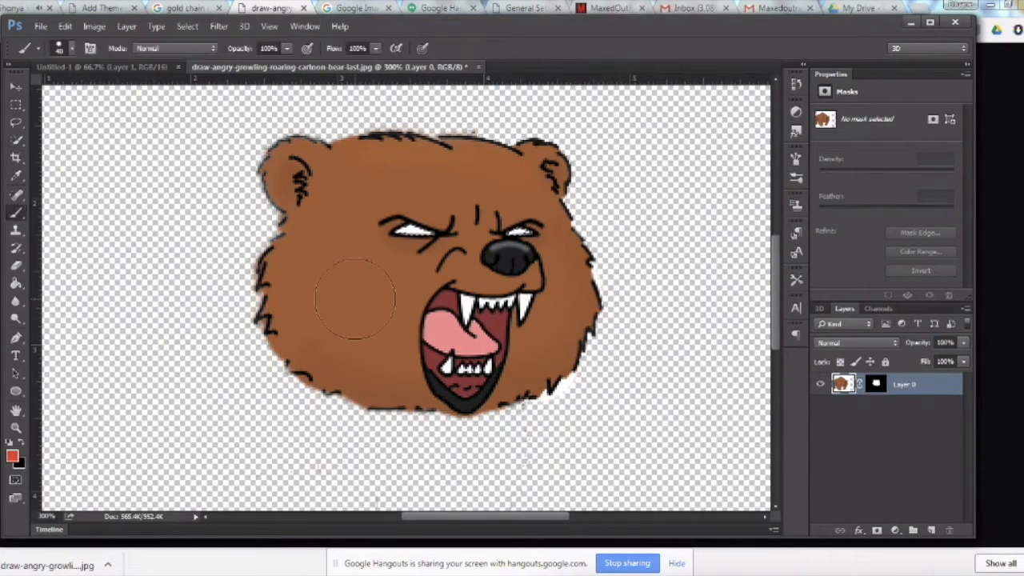
pyautogui.moveTo(232, 50); pyautogui.dragTo(198, 50)
pyautogui.moveTo(334, 48); pyautogui.dragTo(308, 49)
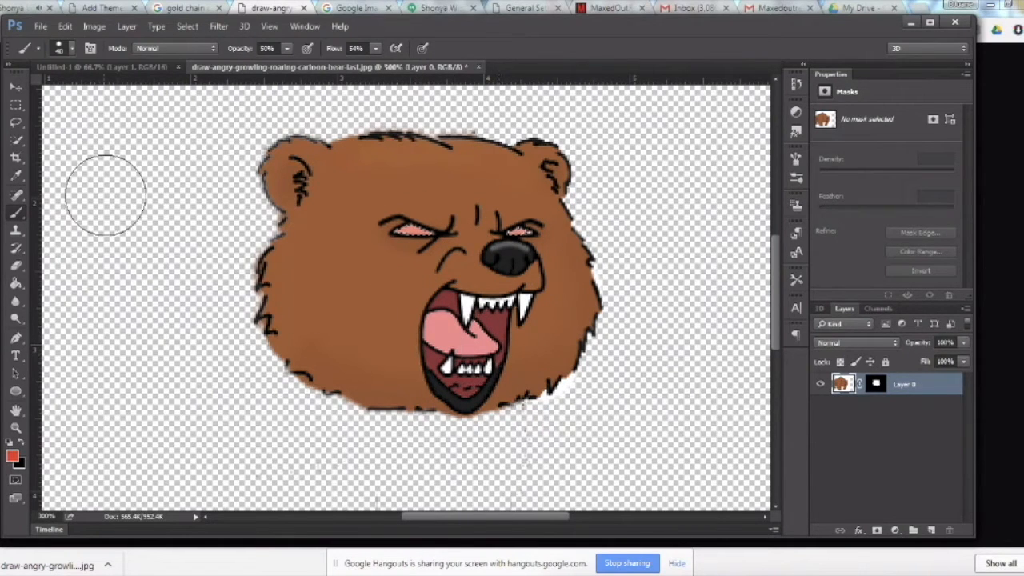
pyautogui.press('v')
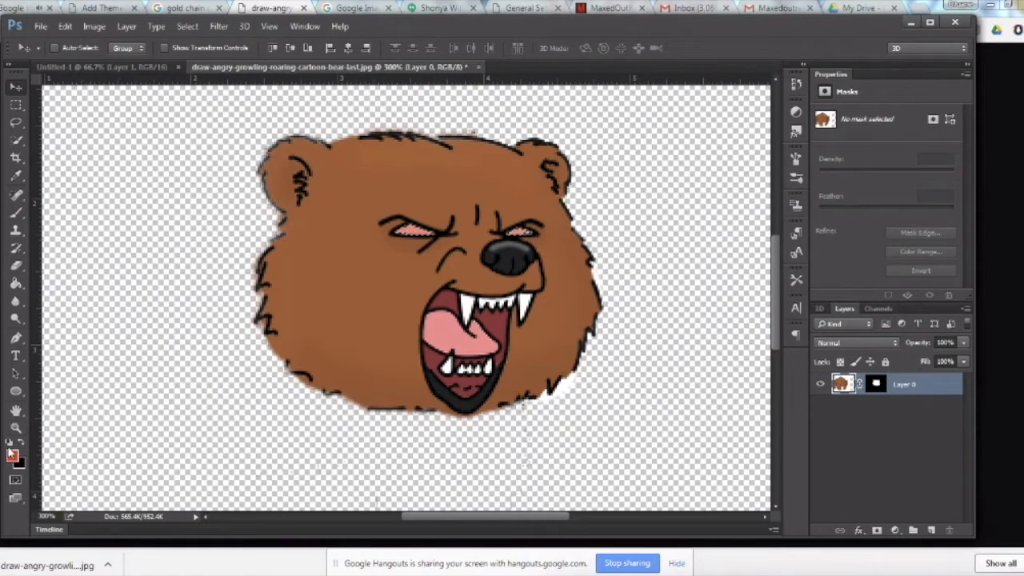
# - Switch the foreground colour to black and paint a small pupil in each red eye with a 2 px brush
pyautogui.press('x')
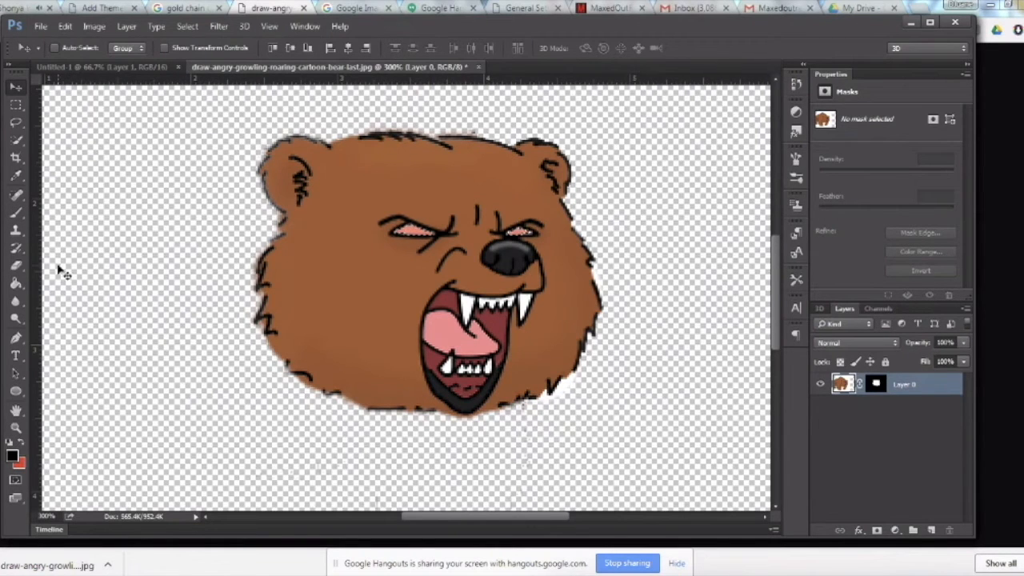
pyautogui.press('b')
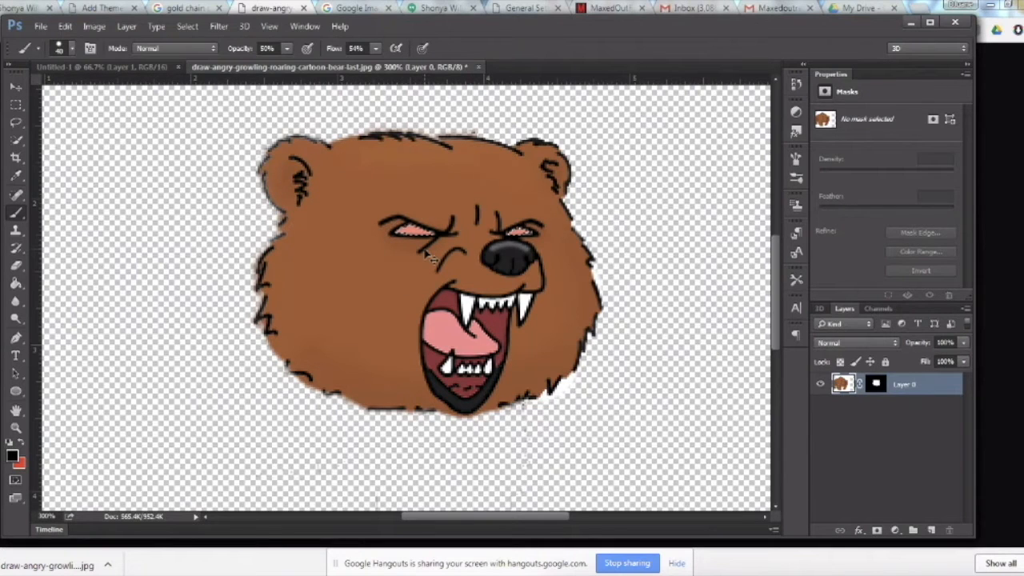
pyautogui.hotkey('ctrl', '+')
pyautogui.hotkey('ctrl', '+')
pyautogui.hotkey('ctrl', '+')
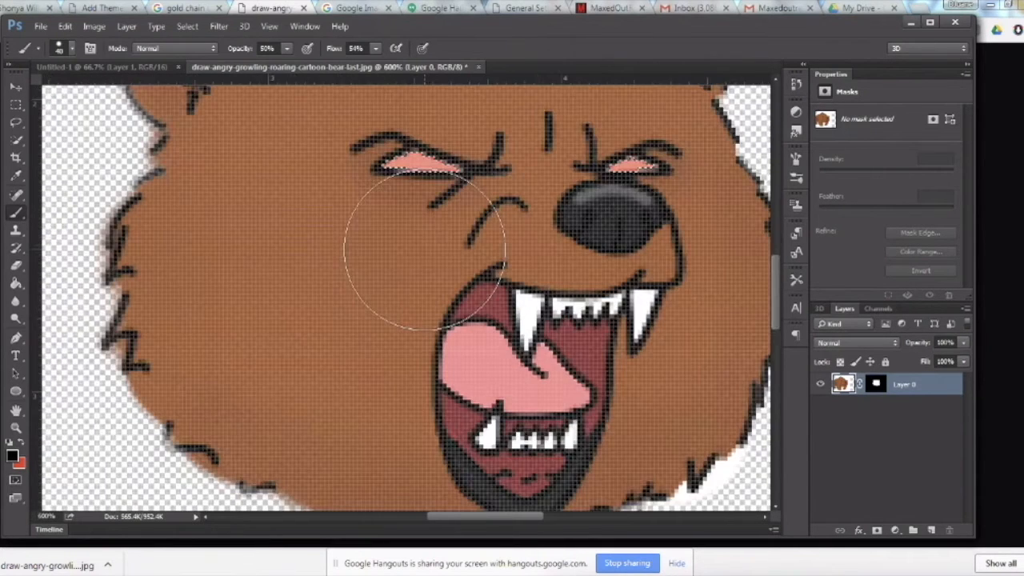
pyautogui.moveTo(488, 286)
pyautogui.mouseDown()
pyautogui.moveTo(462, 291)
pyautogui.moveTo(366, 368)
pyautogui.mouseUp()
pyautogui.press('[')
pyautogui.press('[')
pyautogui.press('[')
pyautogui.press('[')
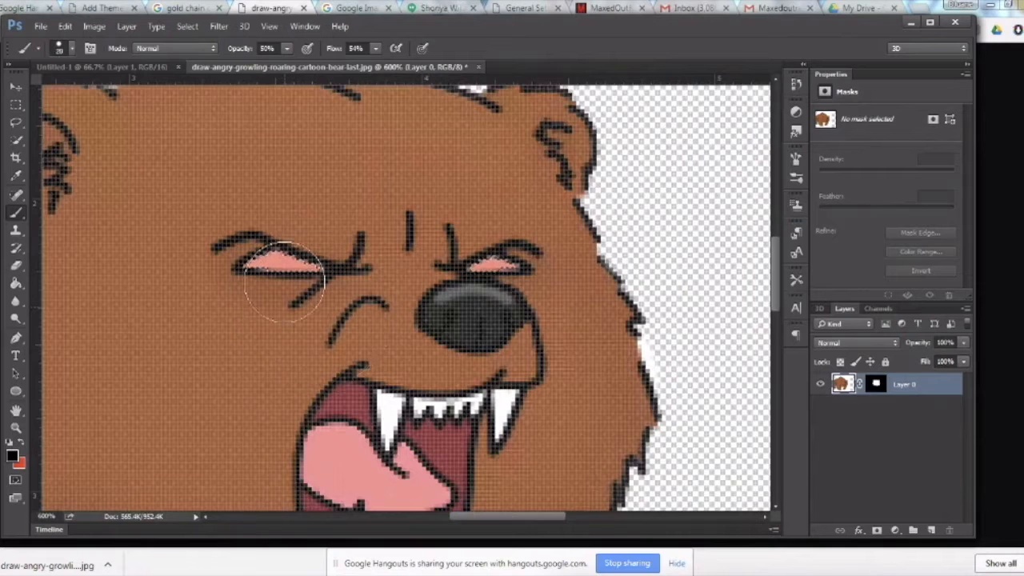
pyautogui.press('[')
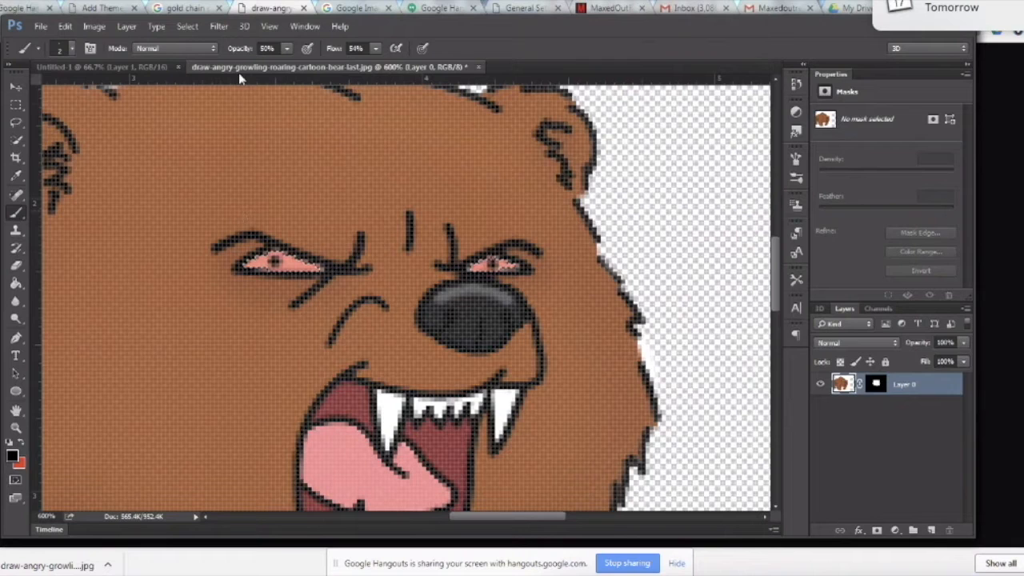
# - Set the brush's opacity and flow to 100%
pyautogui.click(269, 49)
pyautogui.moveTo(272, 49); pyautogui.dragTo(381, 70)
pyautogui.moveTo(324, 51); pyautogui.dragTo(541, 64)
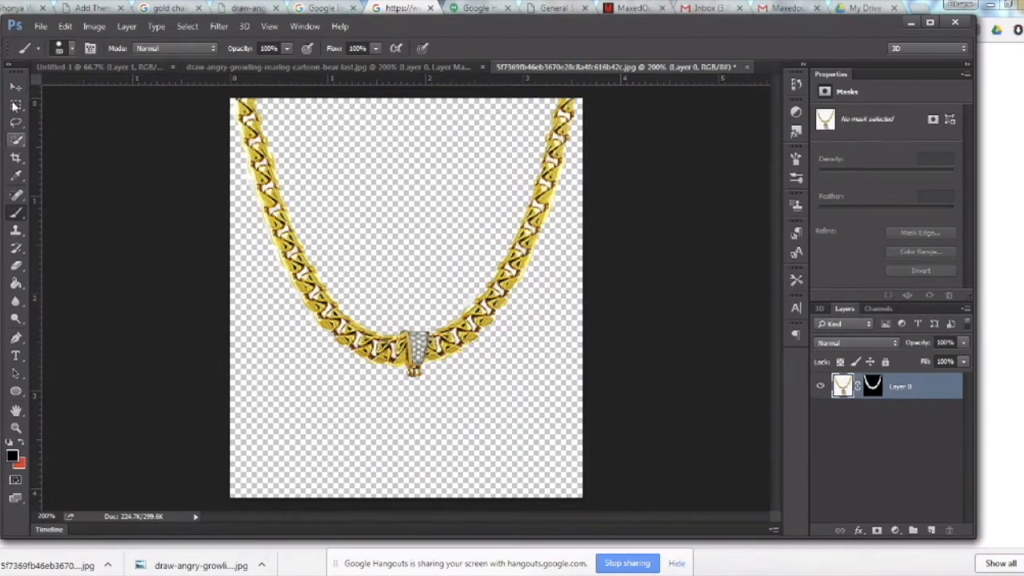
# - Bring the cut-out gold chain into the bear document over the bear's head and show its transform controls
pyautogui.click(15, 86)
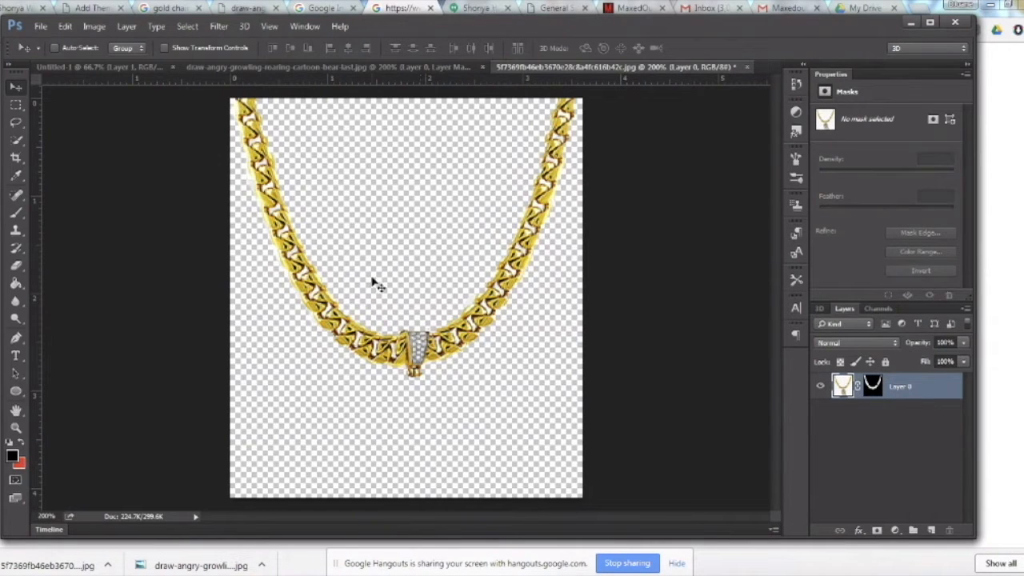
pyautogui.moveTo(355, 342); pyautogui.dragTo(384, 393)
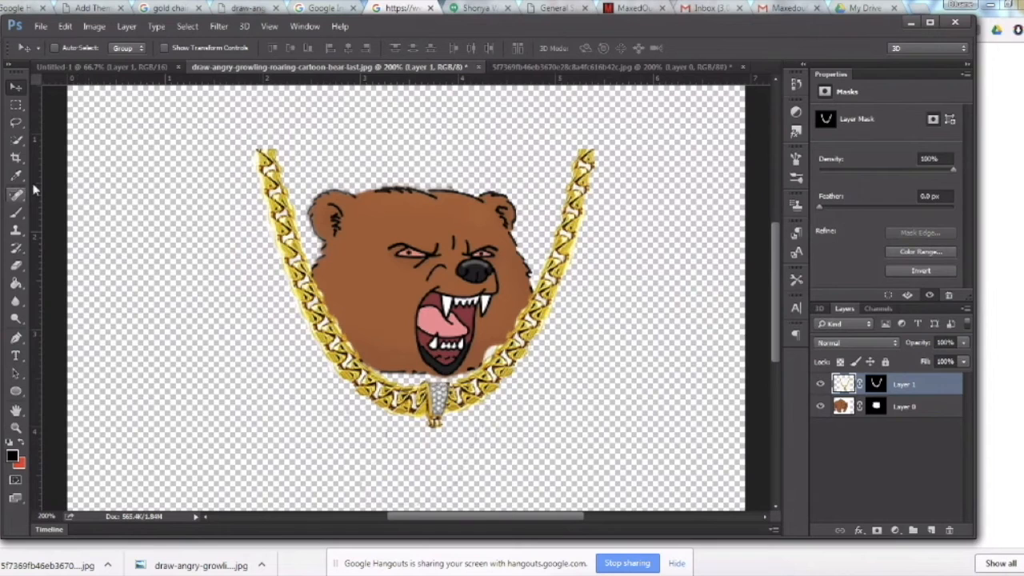
pyautogui.click(165, 48)
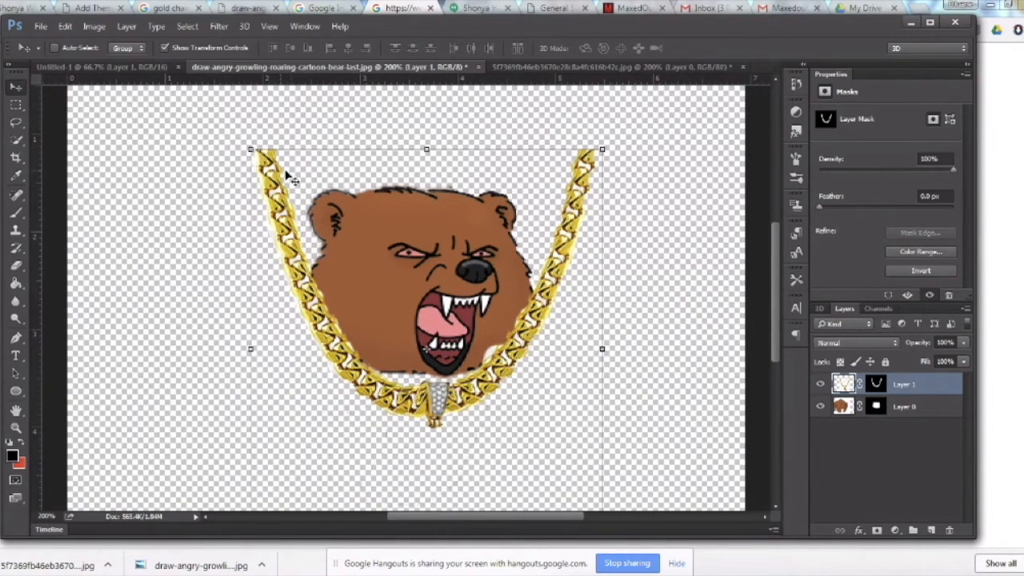
# - Scale the gold chain down to about 82% and position it around the bear's head
pyautogui.click(250, 150)
pyautogui.moveTo(250, 149); pyautogui.dragTo(316, 223)
pyautogui.moveTo(364, 285); pyautogui.dragTo(320, 360)
pyautogui.moveTo(324, 409); pyautogui.dragTo(335, 413)
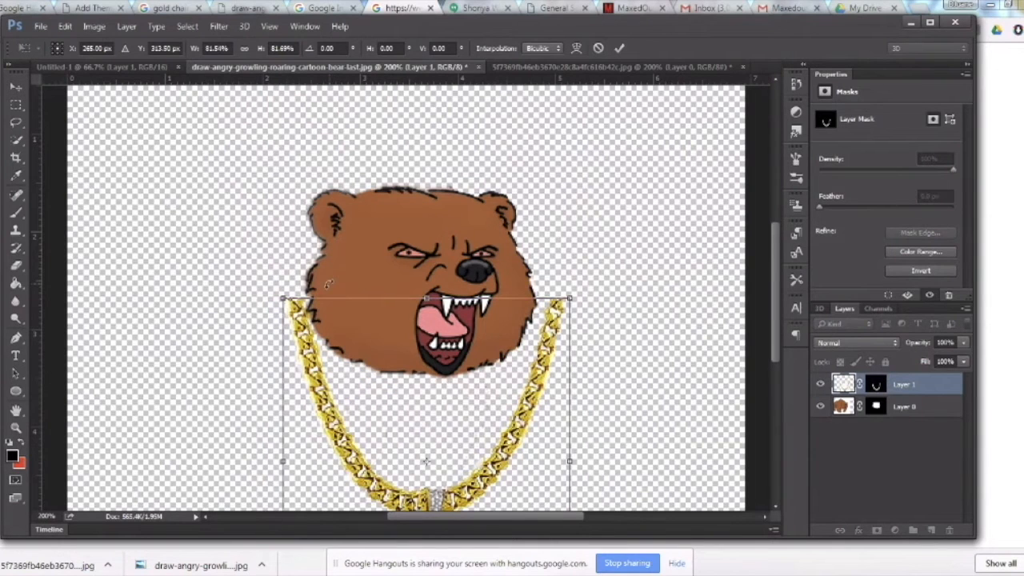
pyautogui.hotkey('ctrl', '-')
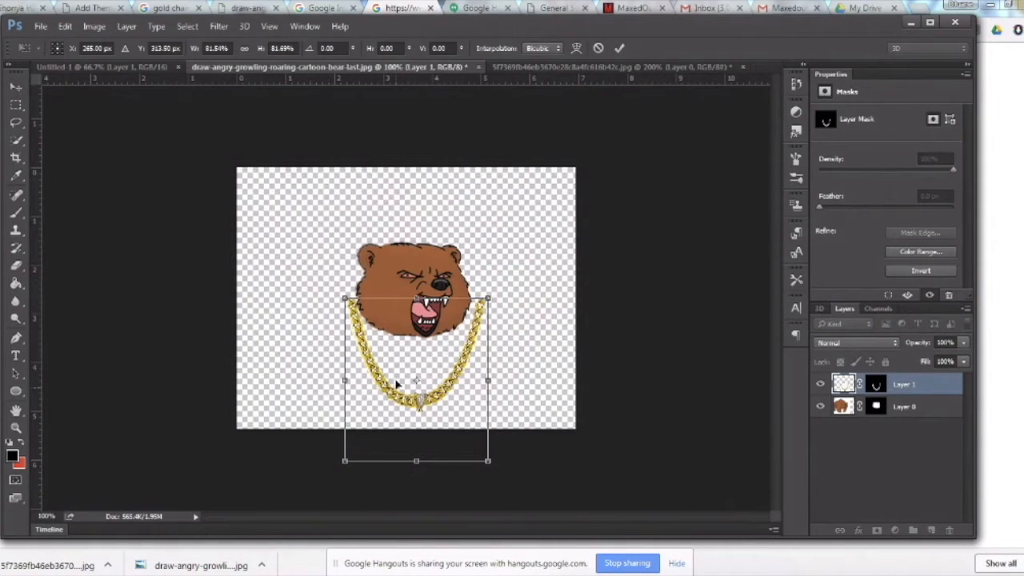
pyautogui.moveTo(389, 389); pyautogui.dragTo(388, 340)
pyautogui.moveTo(388, 343); pyautogui.dragTo(386, 342)
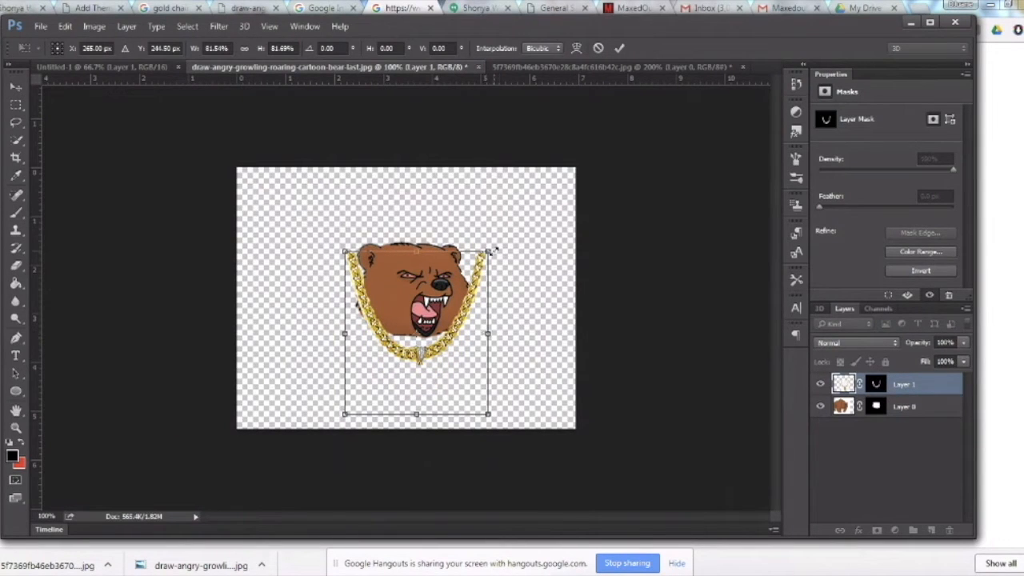
# - Scale the gold chain up to about 130%, centre it around the bear's head with the pendant below the jaw, and apply the transformation
pyautogui.moveTo(492, 249); pyautogui.dragTo(533, 201)
pyautogui.moveTo(480, 306)
pyautogui.mouseDown()
pyautogui.moveTo(464, 365)
pyautogui.moveTo(464, 317)
pyautogui.mouseUp()
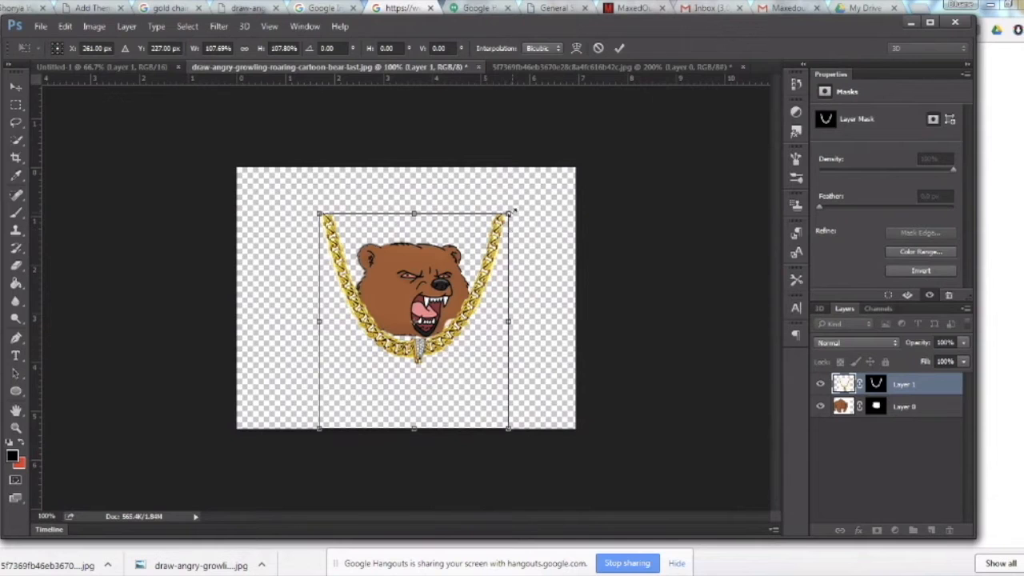
pyautogui.moveTo(511, 210); pyautogui.dragTo(555, 170)
pyautogui.moveTo(509, 262); pyautogui.dragTo(489, 280)
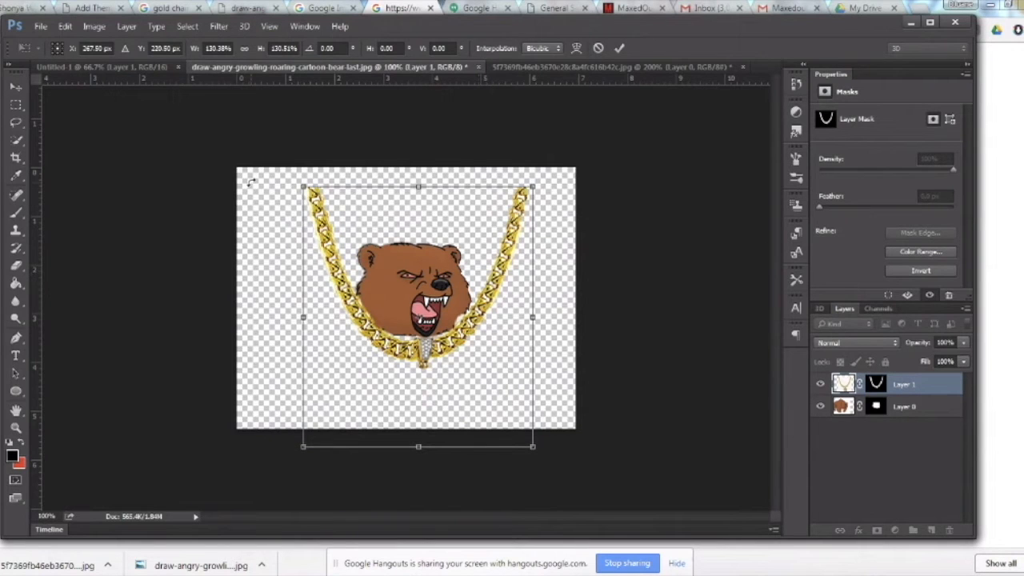
pyautogui.click(16, 87)
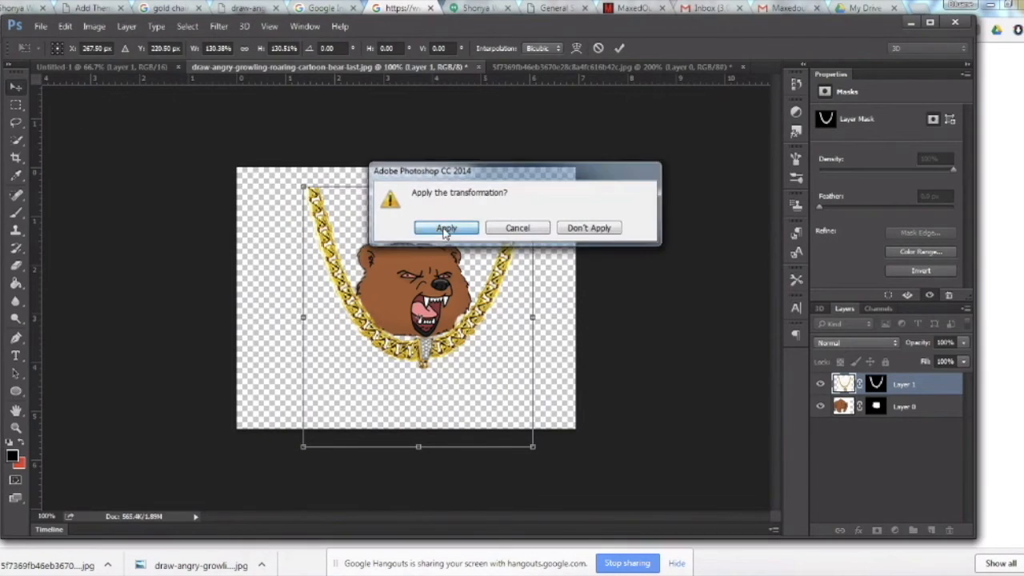
pyautogui.click(447, 228)
# - Move the gold chain layer beneath the bear head layer and shift the chain slightly so it sits snugly under the jaw
pyautogui.hotkey('ctrl', '+')
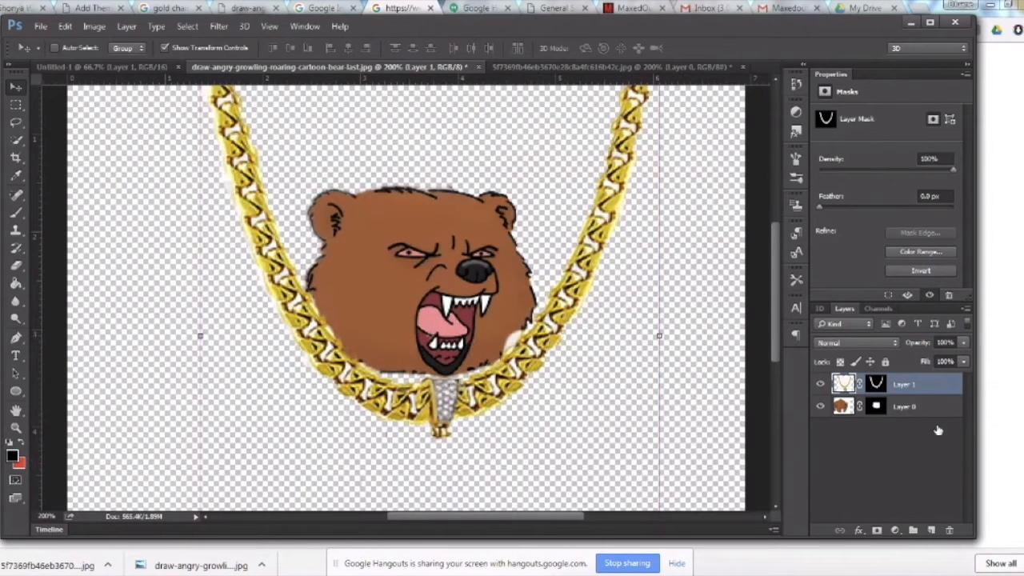
pyautogui.click(1002, 168)
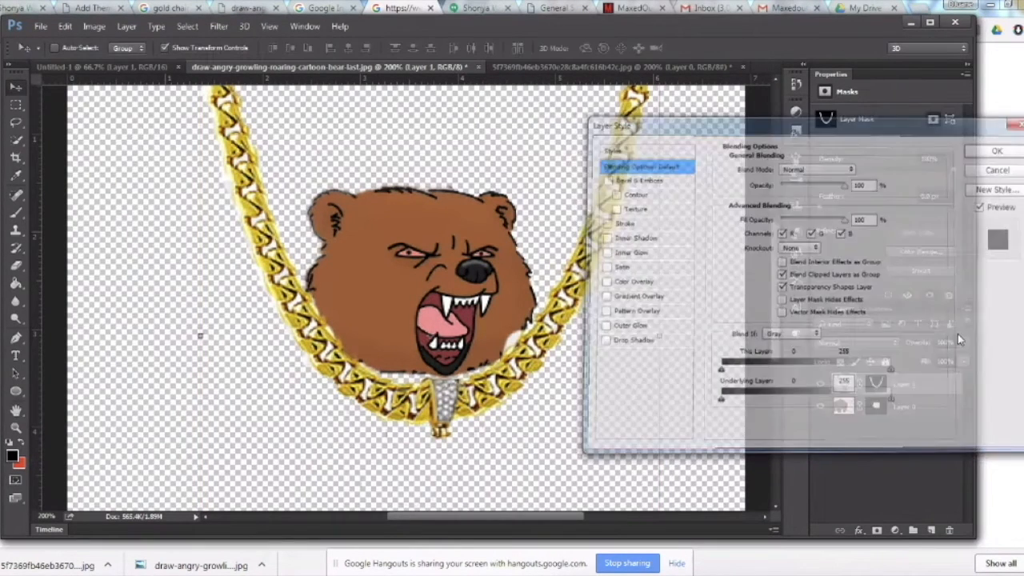
pyautogui.moveTo(916, 390); pyautogui.dragTo(895, 422)
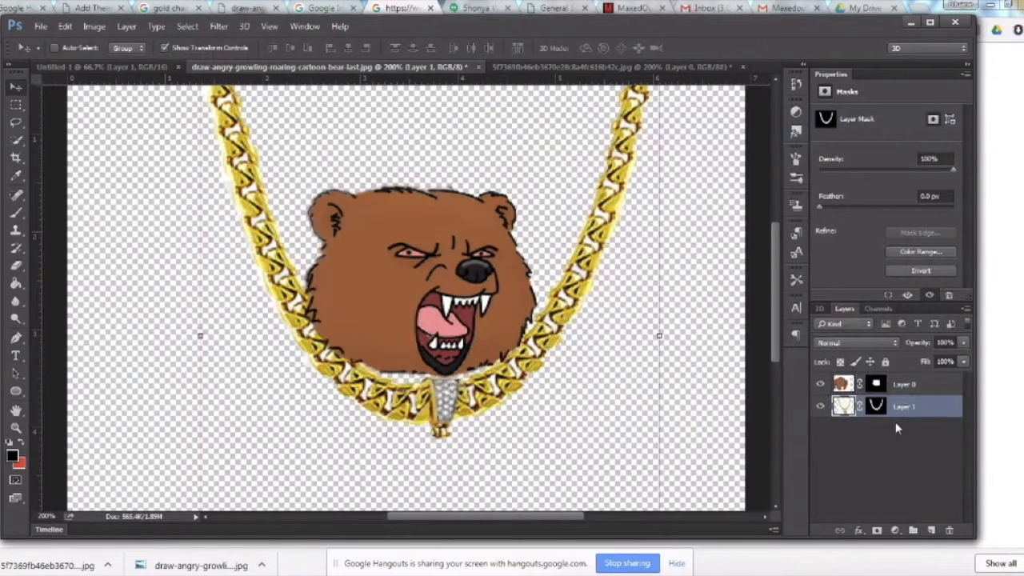
pyautogui.moveTo(573, 320)
pyautogui.mouseDown()
pyautogui.moveTo(558, 295)
pyautogui.moveTo(559, 310)
pyautogui.mouseUp()
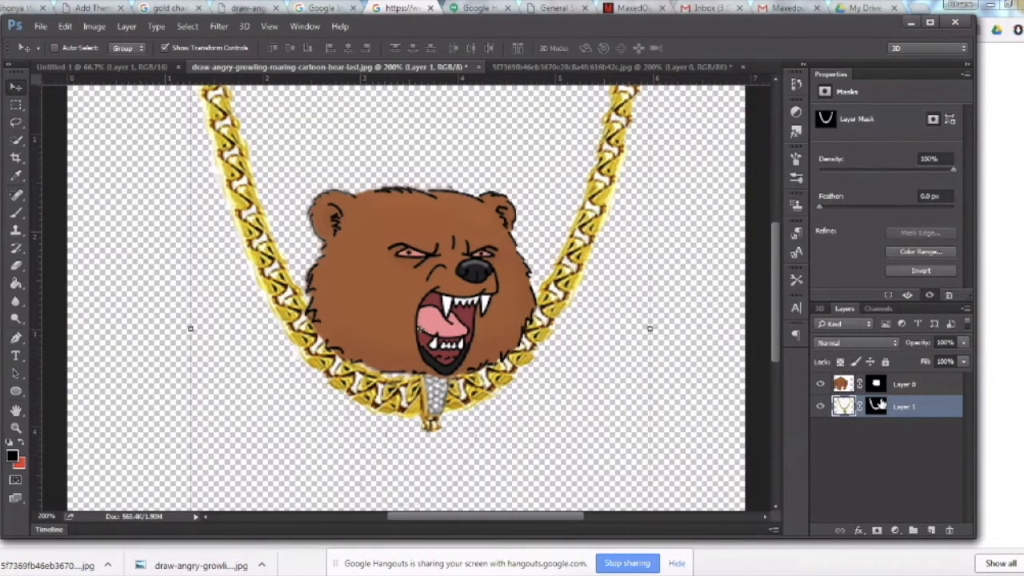
# - Hide both upper strands of the gold chain by painting black on its layer mask, leaving only the part around the neck
pyautogui.click(878, 405)
pyautogui.press('b')
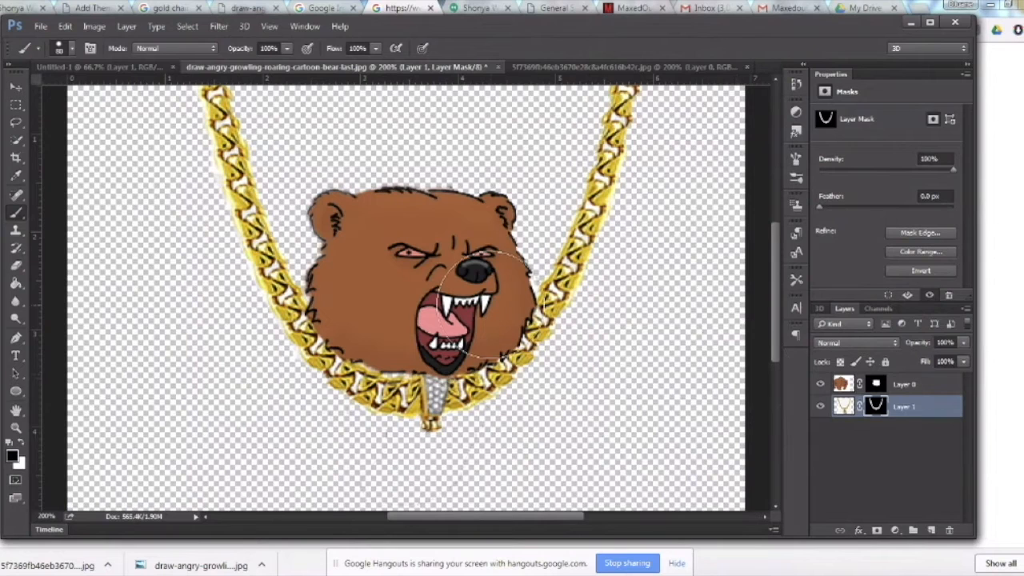
pyautogui.moveTo(628, 264)
pyautogui.mouseDown()
pyautogui.moveTo(585, 260)
pyautogui.moveTo(606, 158)
pyautogui.mouseUp()
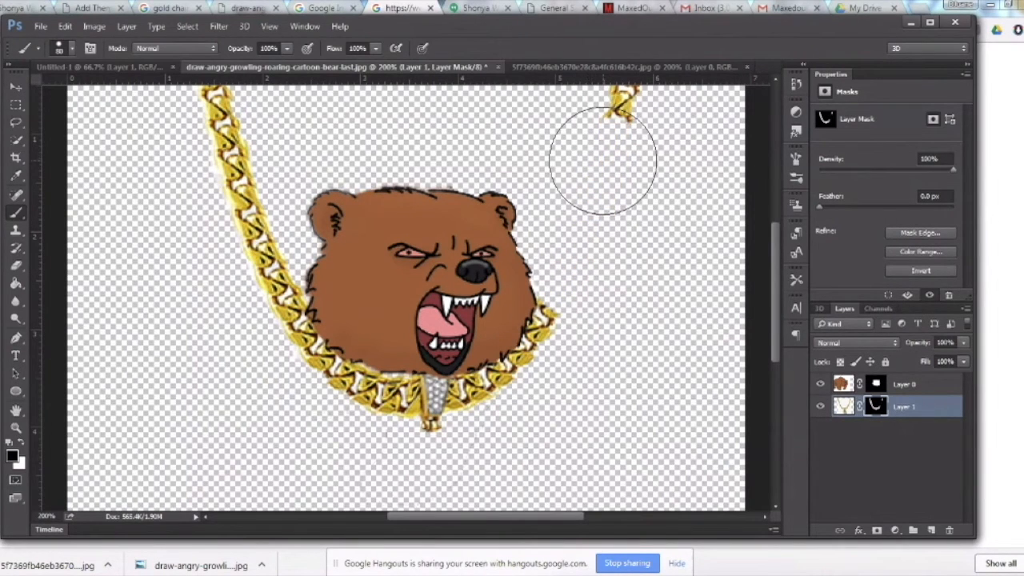
pyautogui.hotkey('ctrl', '-')
pyautogui.moveTo(516, 170); pyautogui.dragTo(512, 208)
pyautogui.moveTo(320, 183)
pyautogui.mouseDown()
pyautogui.moveTo(320, 264)
pyautogui.moveTo(331, 284)
pyautogui.mouseUp()
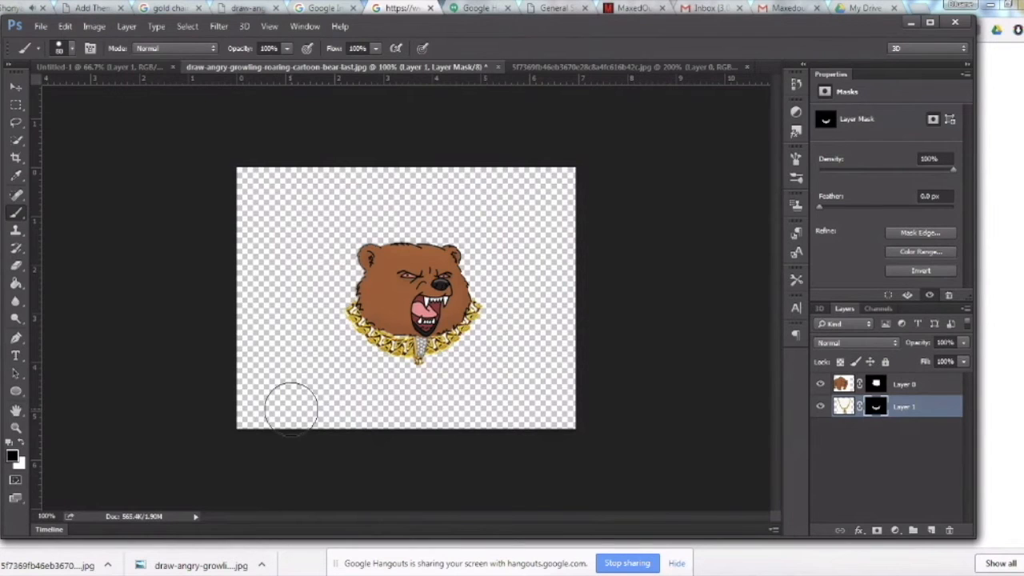
# - Nudge the gold chain layer slightly upward so it fits tightly against the underside of the bear's head
pyautogui.hotkey('ctrl', '+')
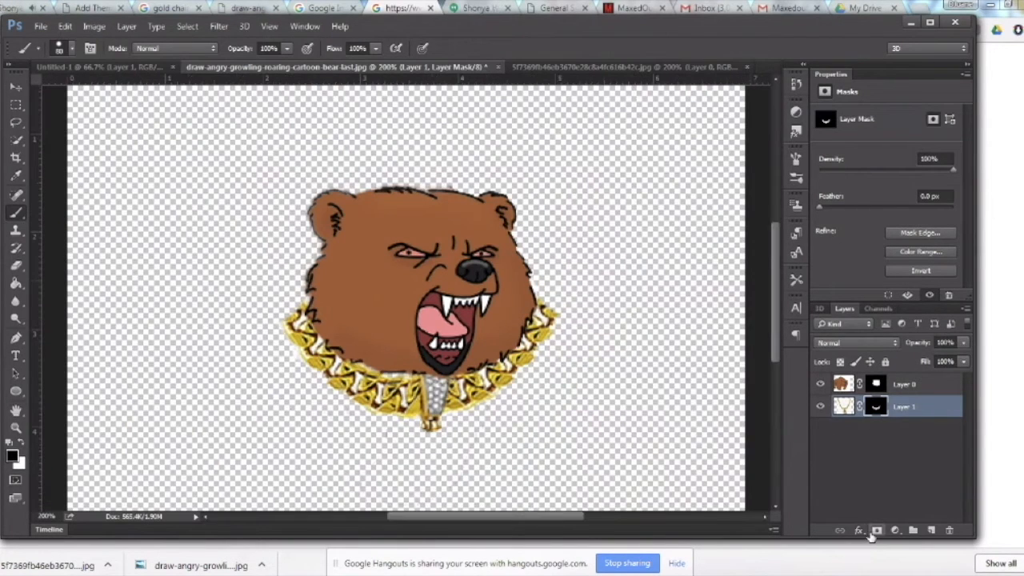
pyautogui.click(844, 406)
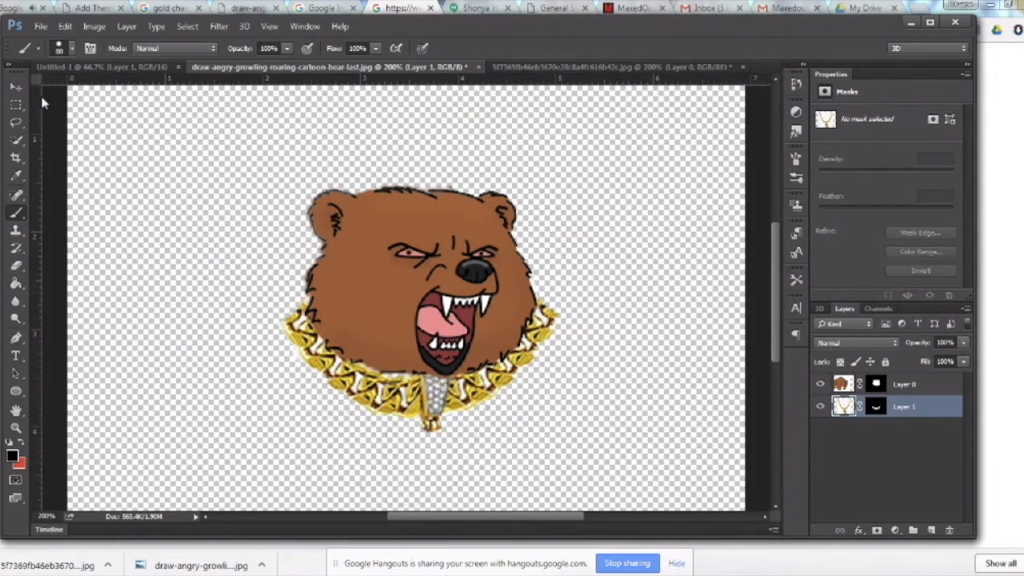
pyautogui.click(17, 88)
pyautogui.press('Down')
pyautogui.press('Down')
pyautogui.press('Down')
pyautogui.press('Down')
pyautogui.press('Down')
pyautogui.press('Right')
pyautogui.press('Right')
pyautogui.press('Up')
pyautogui.press('Up')
pyautogui.press('Up')
pyautogui.press('Up')
pyautogui.press('Up')
pyautogui.press('Up')
pyautogui.press('Left')
pyautogui.press('Left')
pyautogui.press('Left')
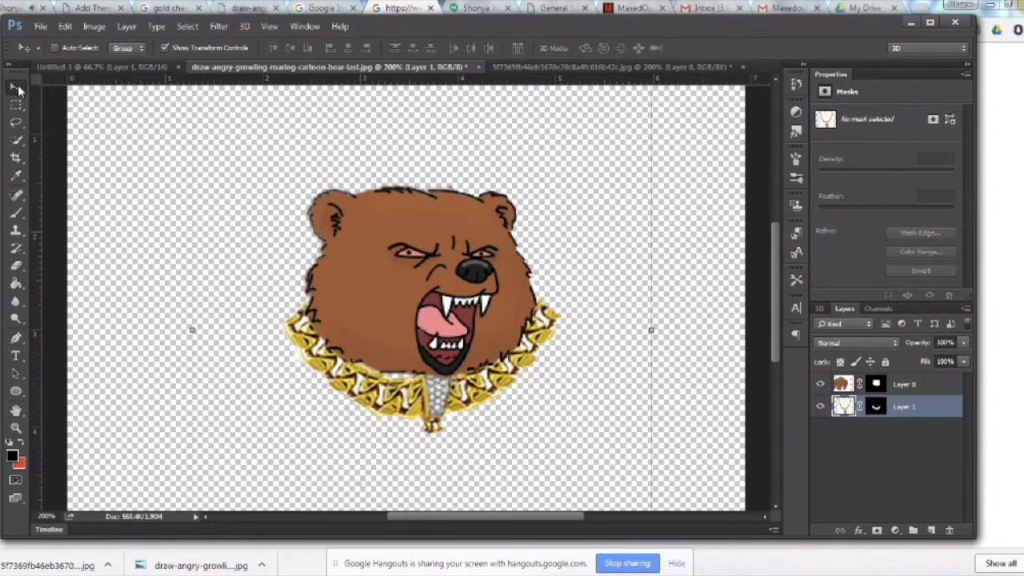
pyautogui.press('Up')
pyautogui.press('Up')
pyautogui.press('Up')
pyautogui.press('Right')
pyautogui.press('Right')
pyautogui.press('Right')
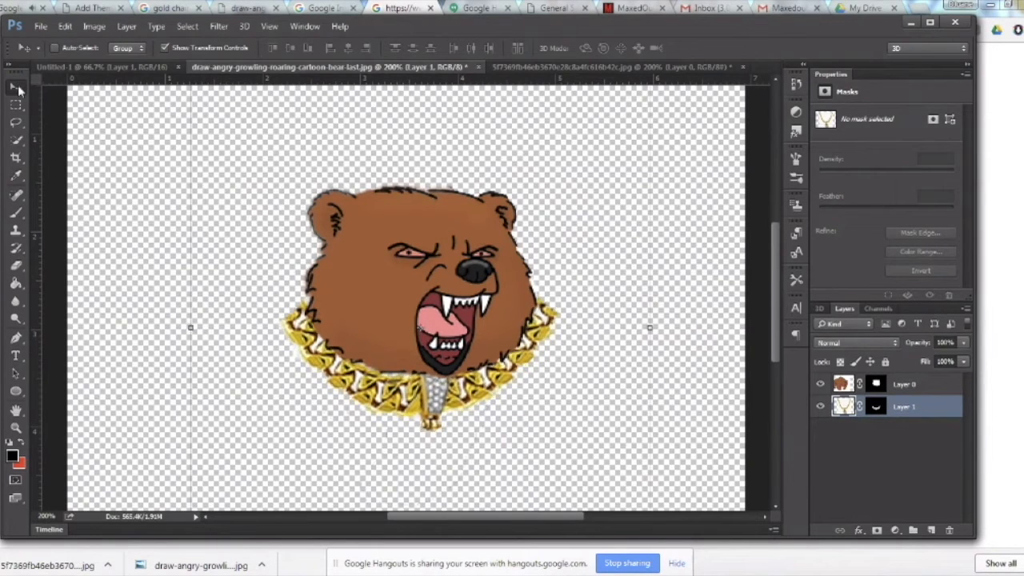
pyautogui.press('Right')
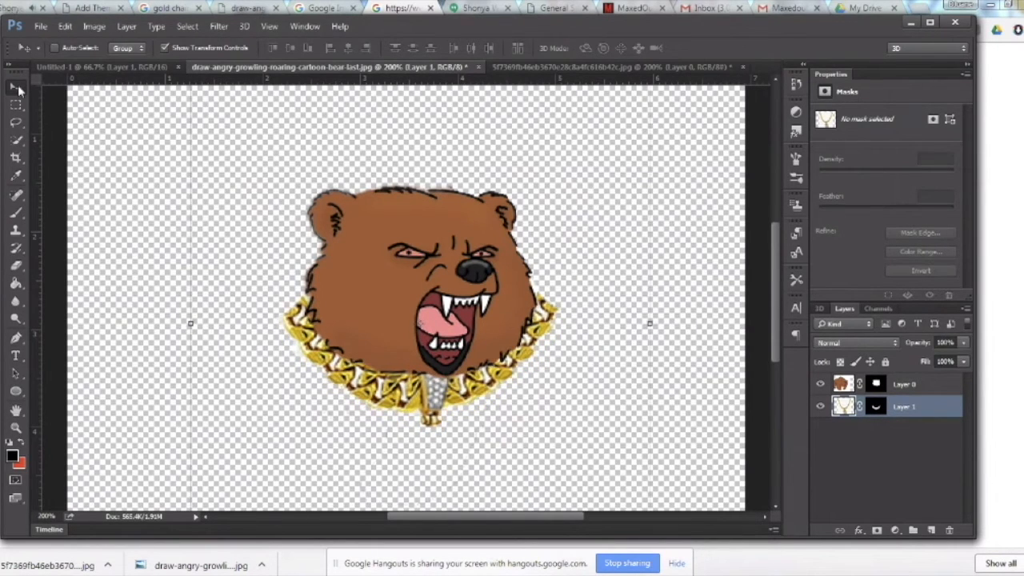
# - Activate the gold chain's layer mask and the Brush tool for trimming the chain's ends
pyautogui.click(875, 407)
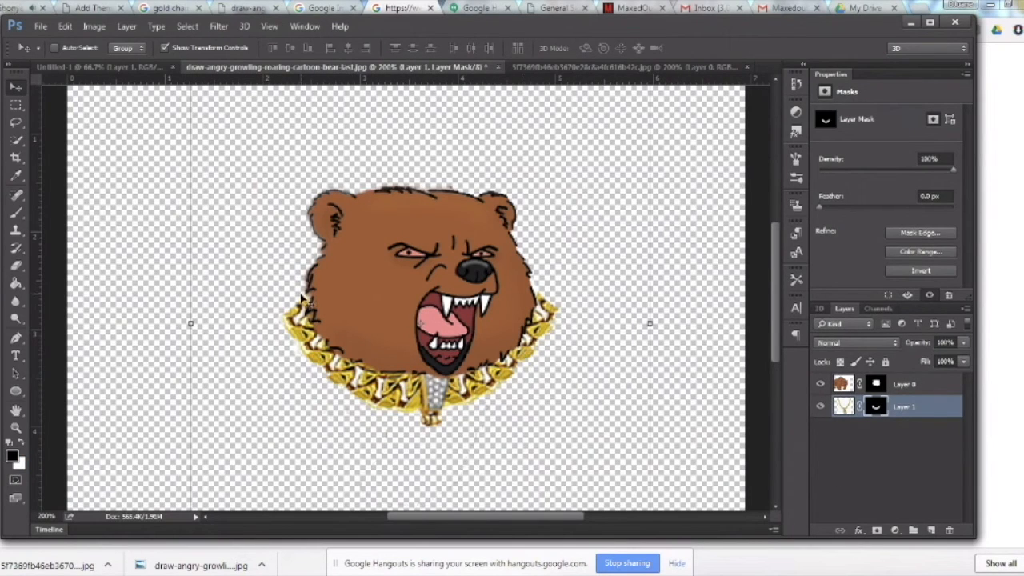
pyautogui.press('b')
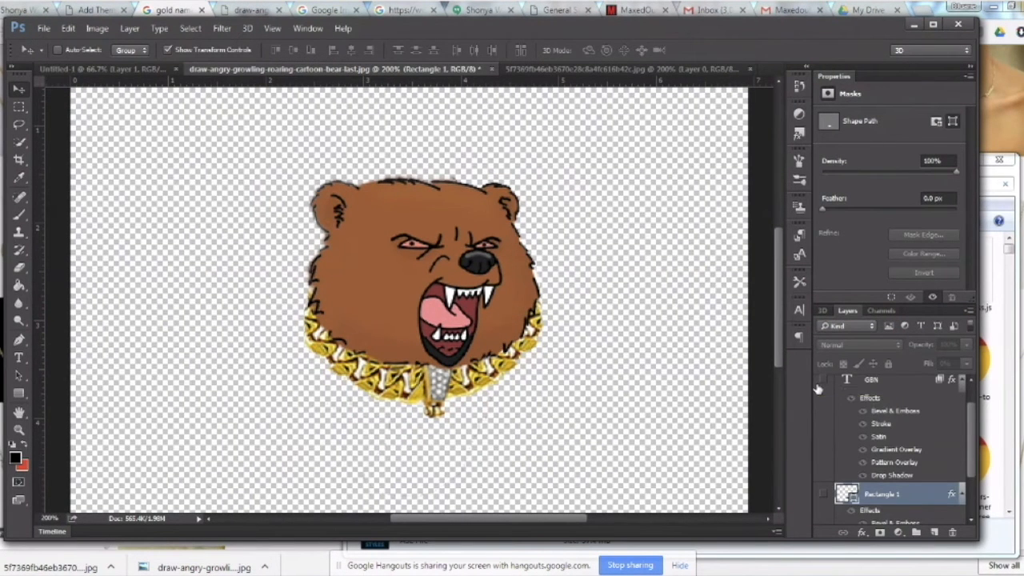
# - Make the gold rectangle plate and the GBN text layer visible below the chain, and turn off the transform controls
pyautogui.scroll(-1, 910, 502)
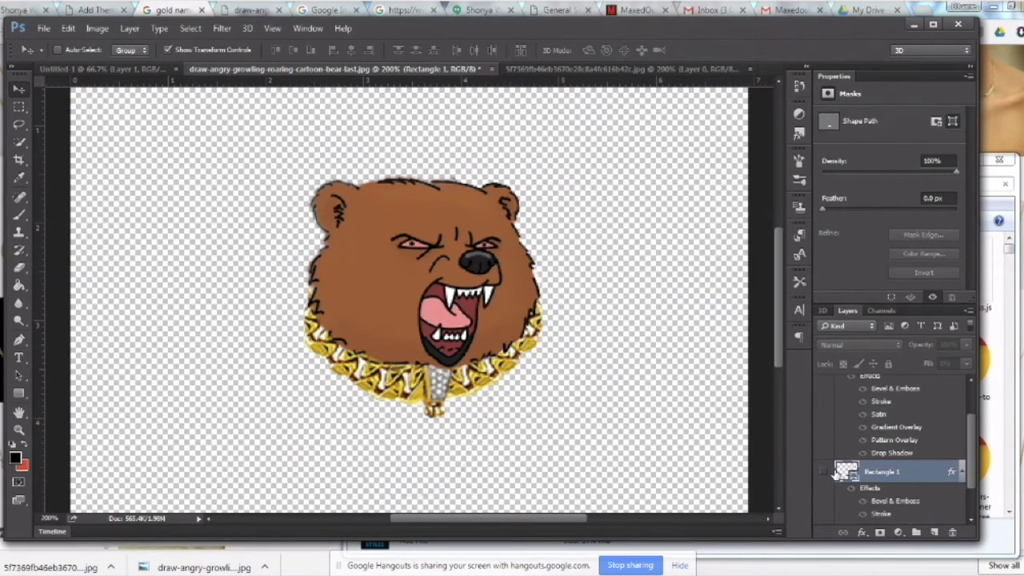
pyautogui.click(824, 474)
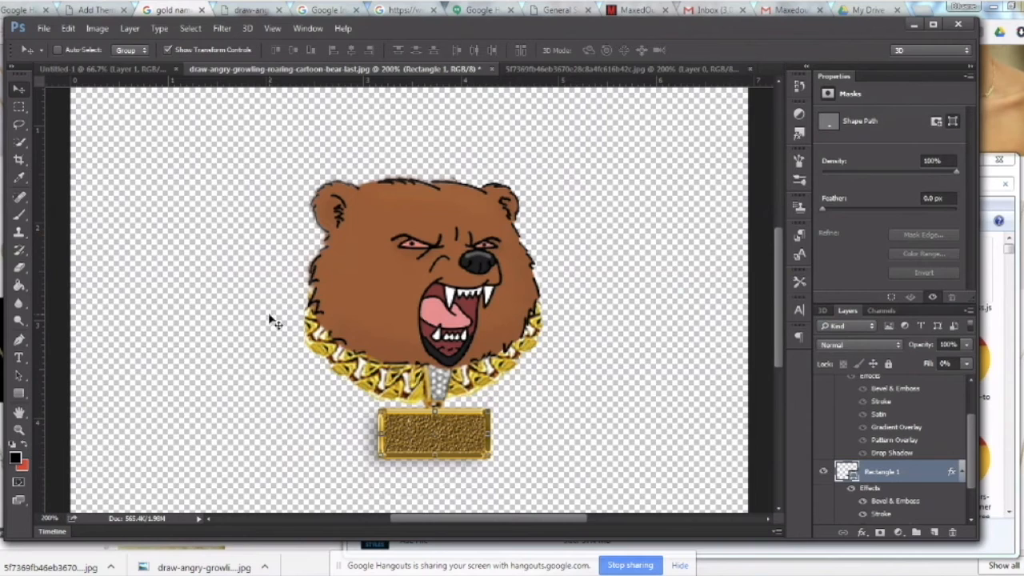
pyautogui.click(168, 51)
pyautogui.scroll(-2, 896, 480)
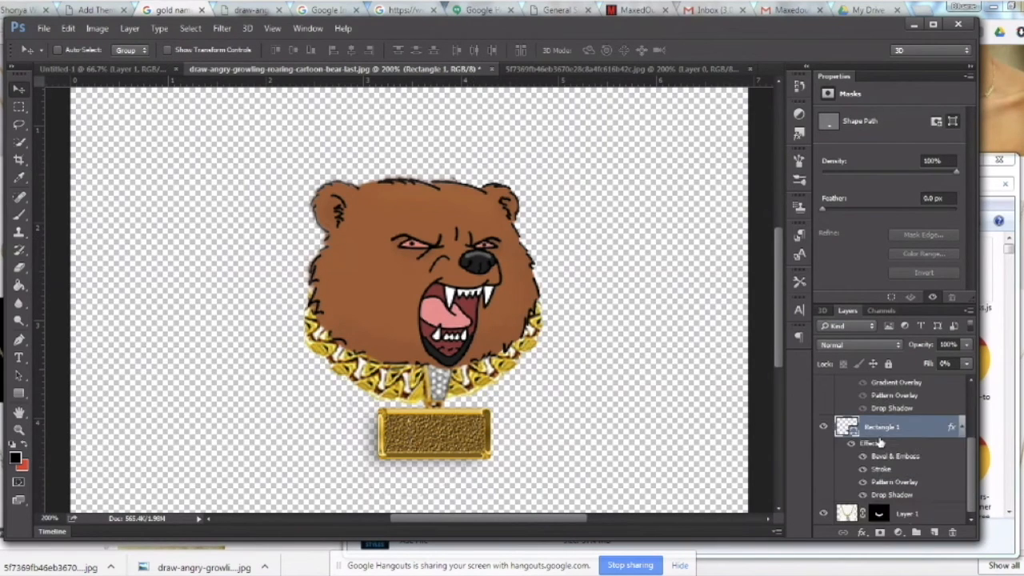
pyautogui.scroll(3, 878, 444)
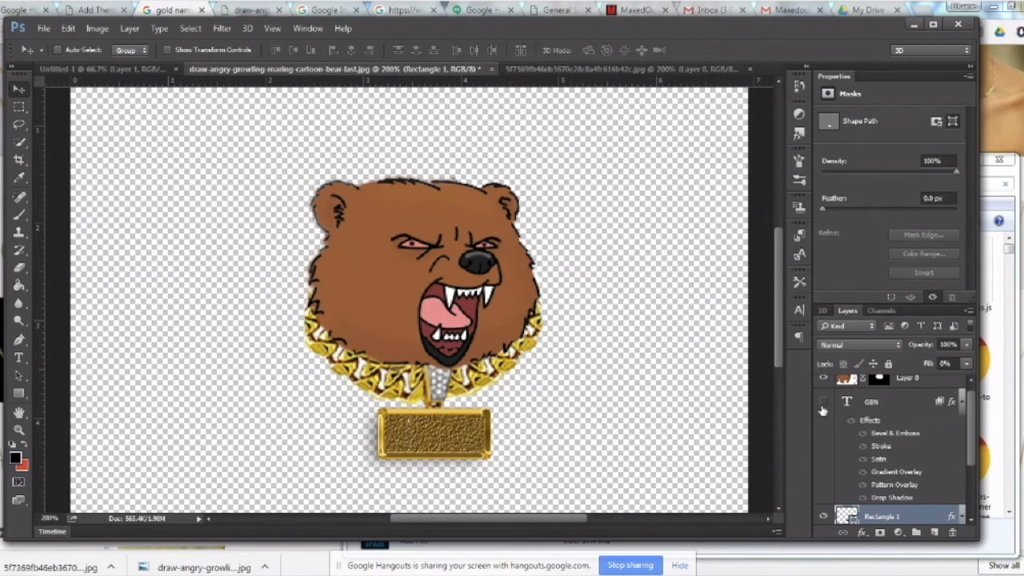
pyautogui.click(824, 402)
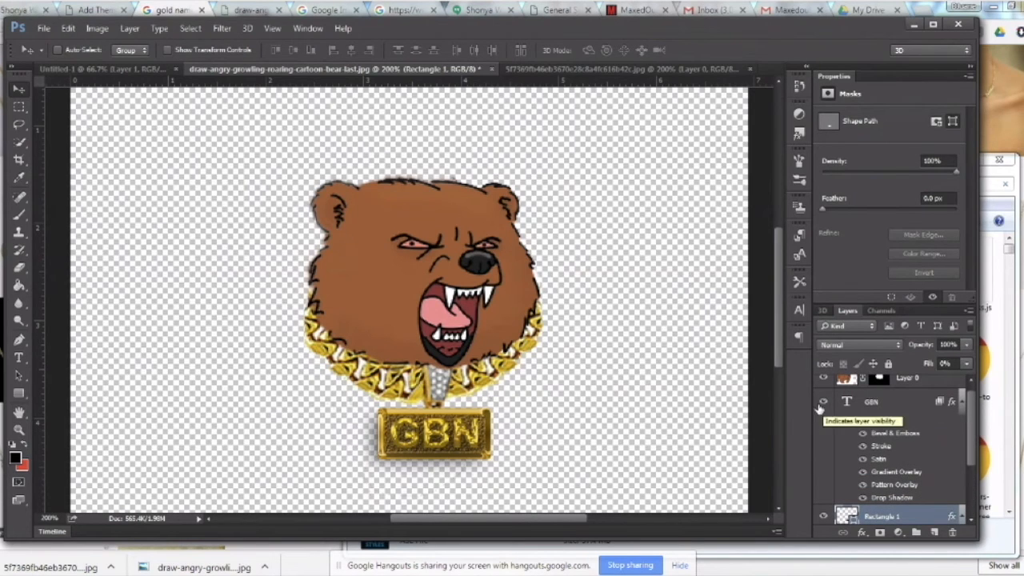
# - Crop the canvas on all four sides to a small margin around the bear head, chain and GBN plate
pyautogui.click(19, 160)
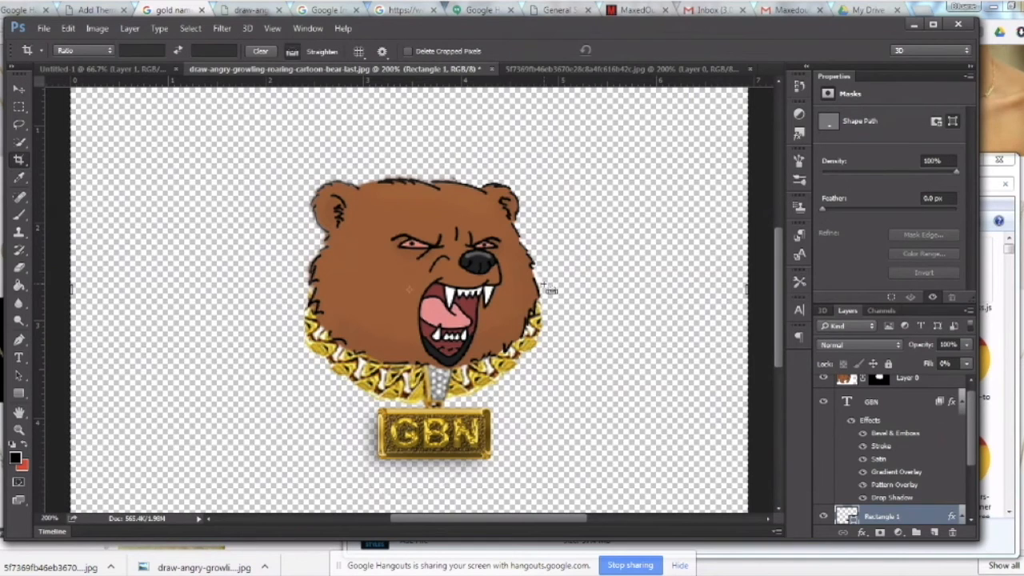
pyautogui.hotkey('ctrl', '-')
pyautogui.moveTo(579, 304); pyautogui.dragTo(538, 303)
pyautogui.moveTo(426, 173); pyautogui.dragTo(400, 208)
pyautogui.moveTo(279, 303); pyautogui.dragTo(335, 304)
pyautogui.moveTo(407, 404); pyautogui.dragTo(407, 383)
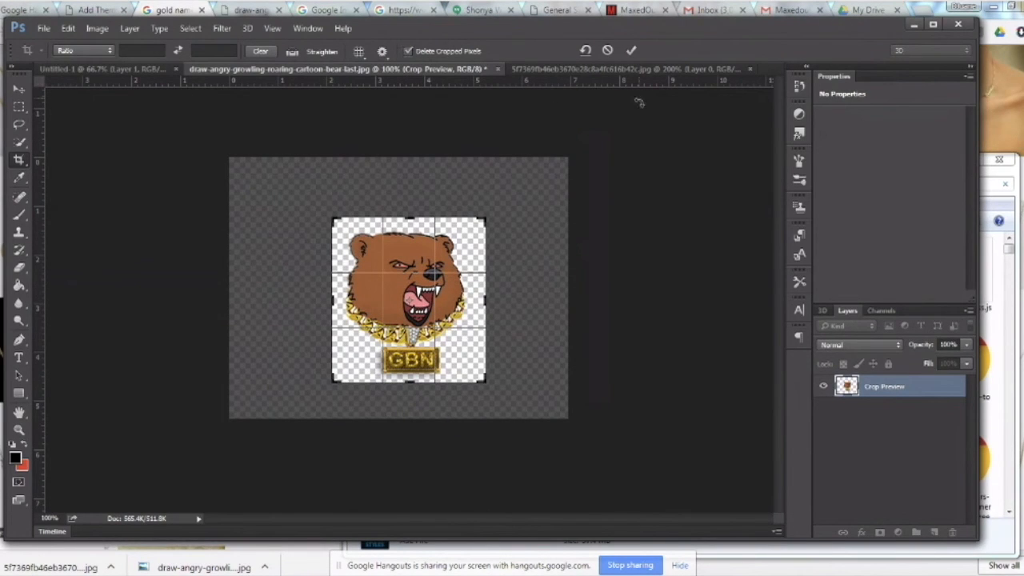
pyautogui.click(631, 50)
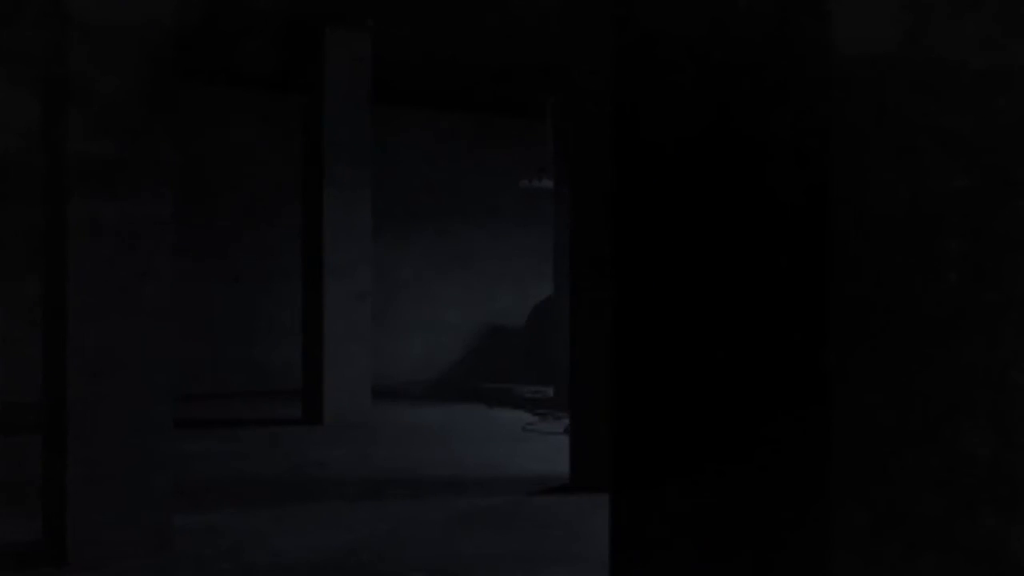